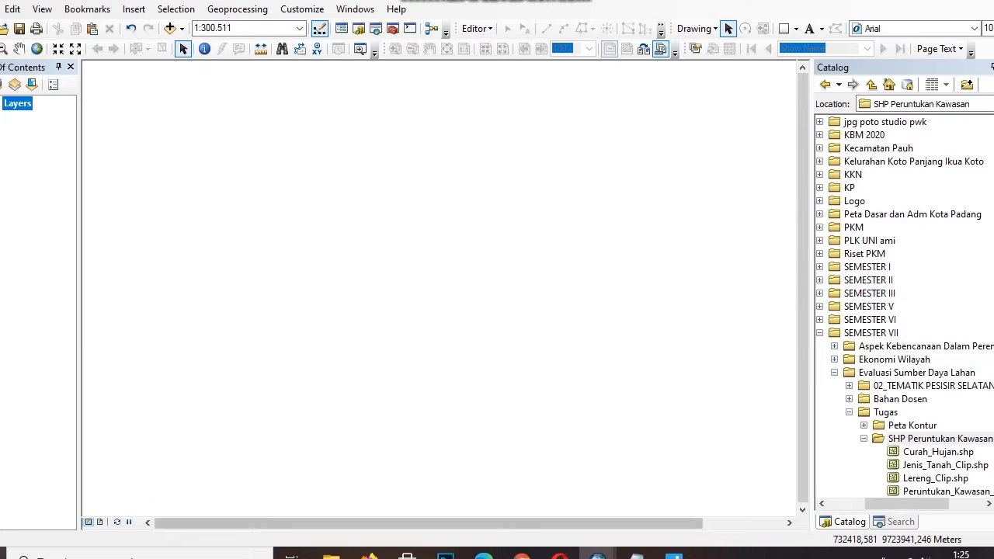
- Switch to Firefox and examine the tanahair.indonesia.go.id geoportal and the Lapak GIS site as sources of map data
{"action": "mouse_move", "coordinate": [597, 555]}
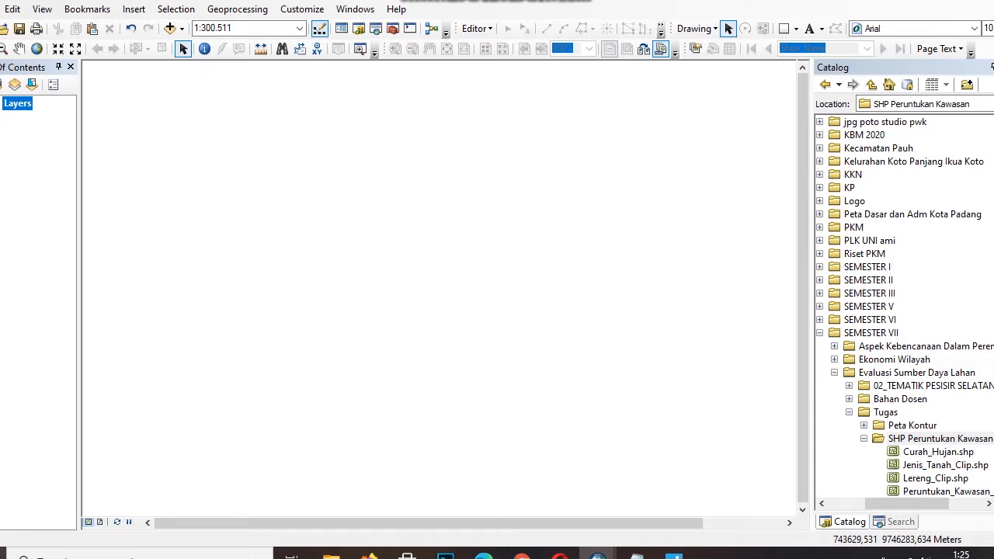
{"action": "scroll", "coordinate": [905, 311], "scroll_direction": "down", "scroll_amount": 1}
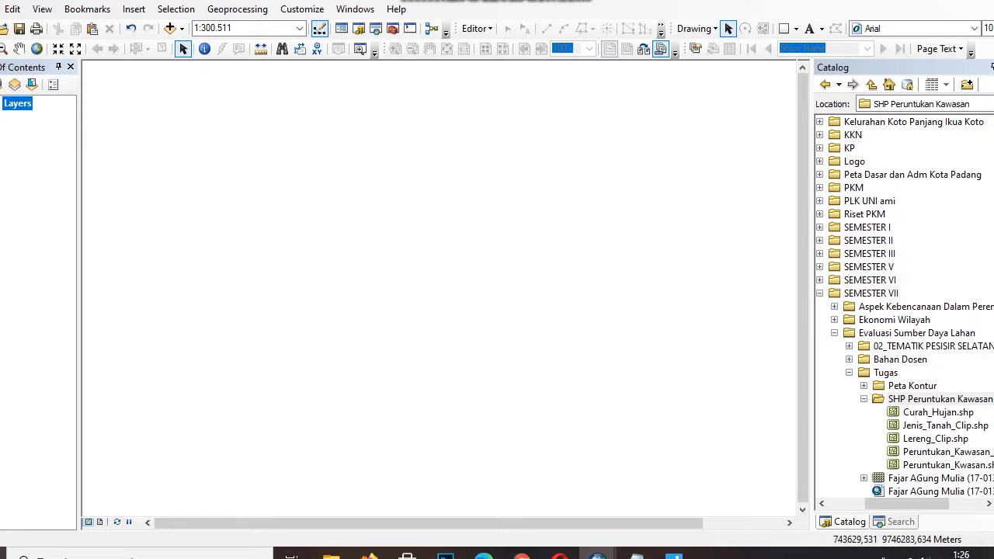
{"action": "left_click", "coordinate": [369, 555]}
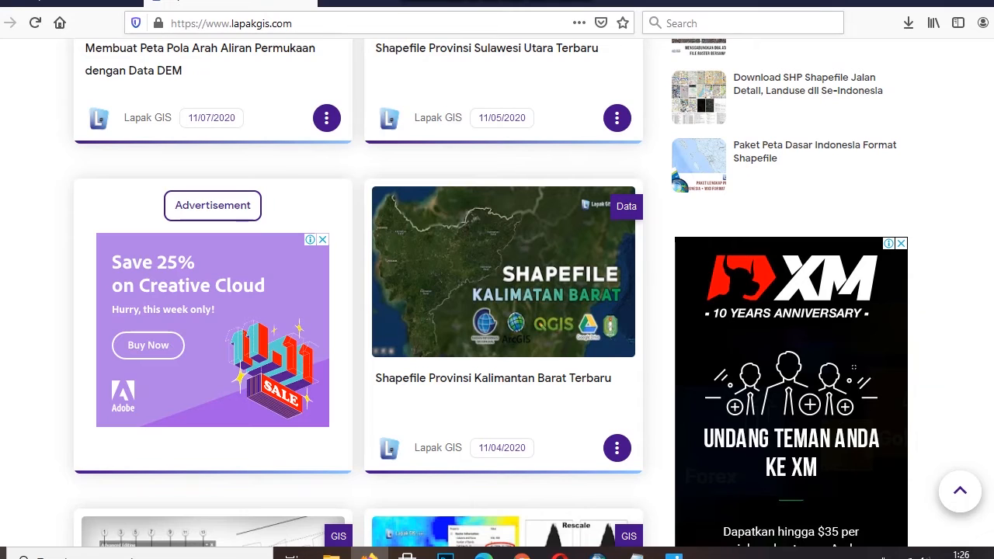
{"action": "left_click", "coordinate": [85, 3]}
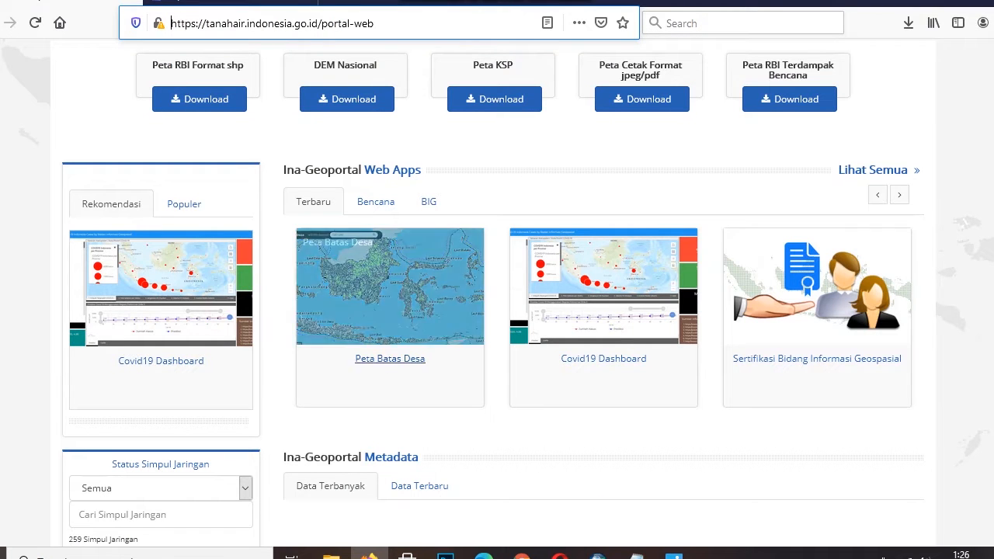
{"action": "scroll", "coordinate": [390, 311], "scroll_direction": "down", "scroll_amount": 2}
{"action": "scroll", "coordinate": [492, 293], "scroll_direction": "down", "scroll_amount": 2}
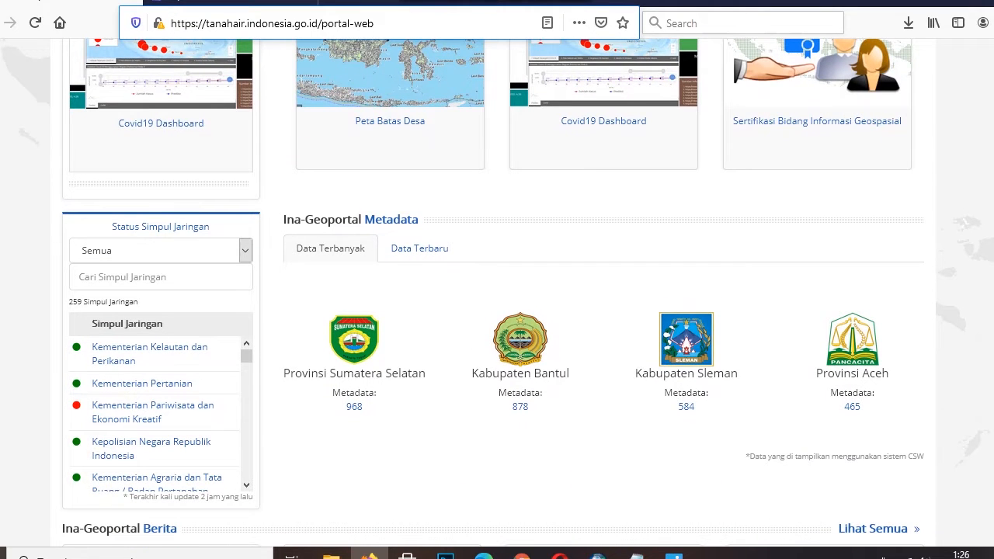
{"action": "scroll", "coordinate": [493, 292], "scroll_direction": "down", "scroll_amount": 1}
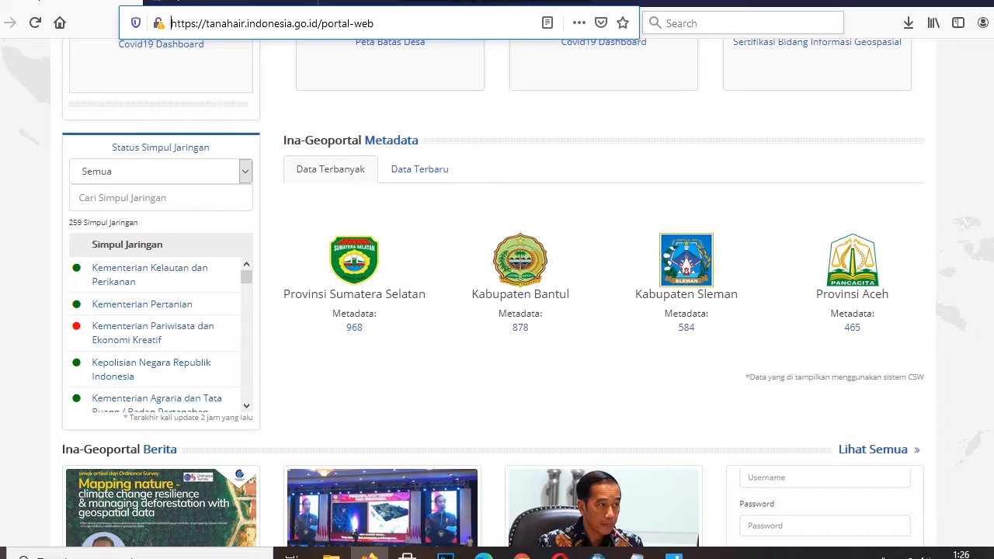
{"action": "left_click_drag", "start_coordinate": [376, 24], "coordinate": [170, 24]}
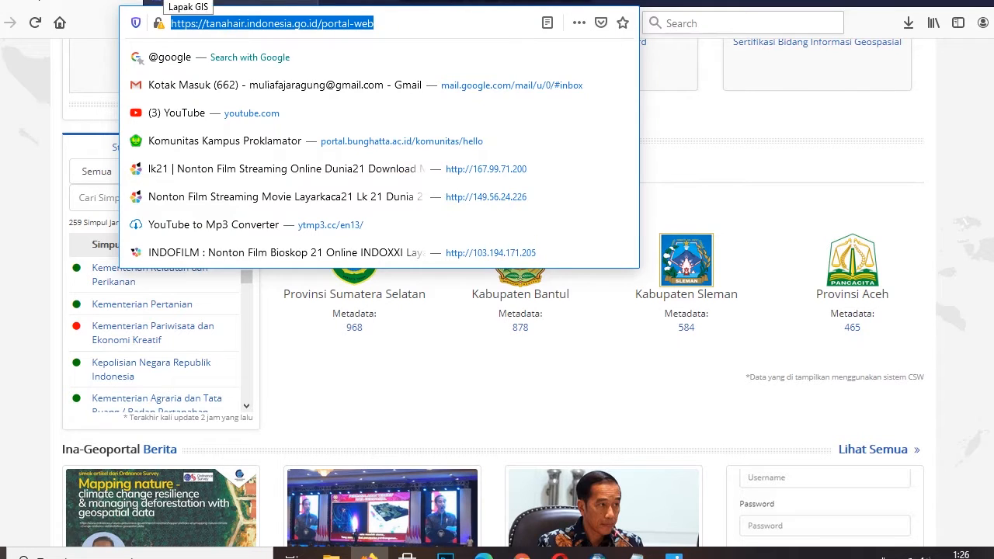
{"action": "left_click", "coordinate": [165, 2]}
{"action": "scroll", "coordinate": [419, 268], "scroll_direction": "up", "scroll_amount": 3}
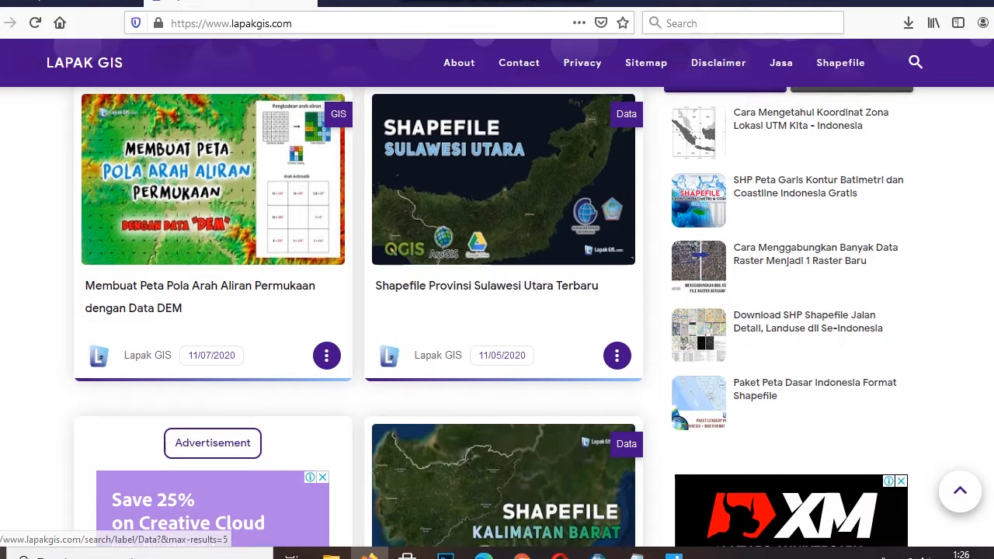
{"action": "left_click", "coordinate": [941, 3]}
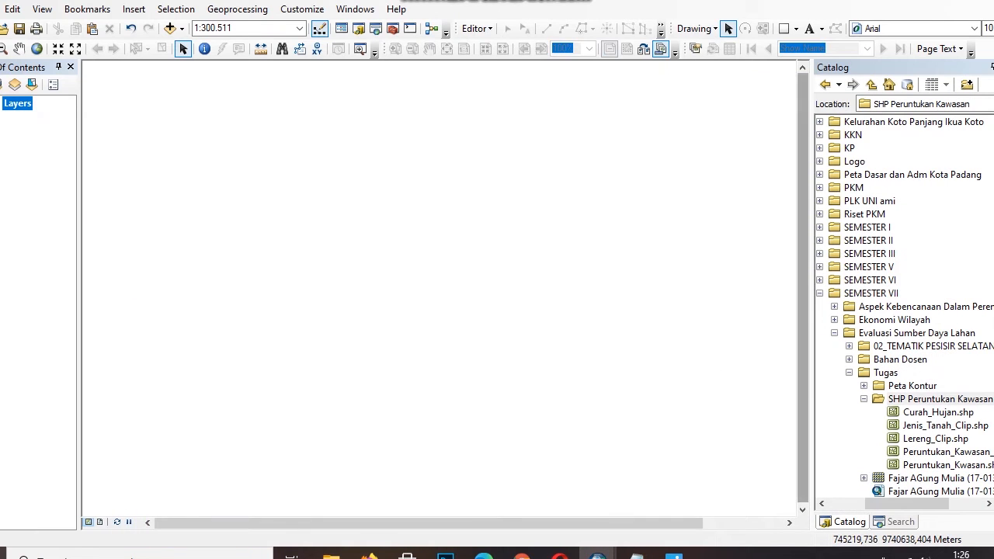
- Add the Curah_Hujan, Jenis_Tanah_Clip and Lereng_Clip shapefiles from the SHP Peruntukan Kawasan folder to the map
{"action": "scroll", "coordinate": [901, 307], "scroll_direction": "down", "scroll_amount": 1}
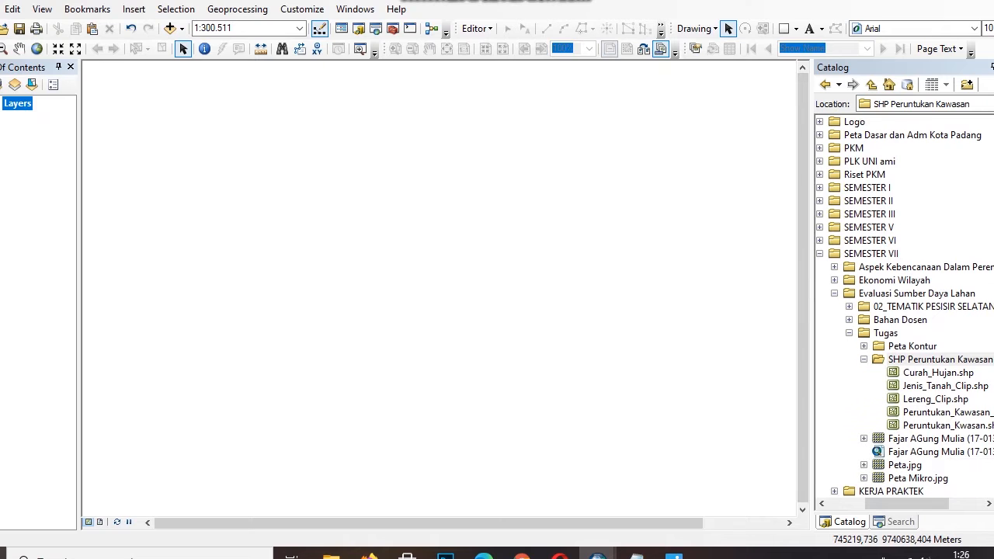
{"action": "mouse_move", "coordinate": [938, 373]}
{"action": "left_mouse_down"}
{"action": "mouse_move", "coordinate": [920, 360]}
{"action": "mouse_move", "coordinate": [454, 291]}
{"action": "left_mouse_up"}
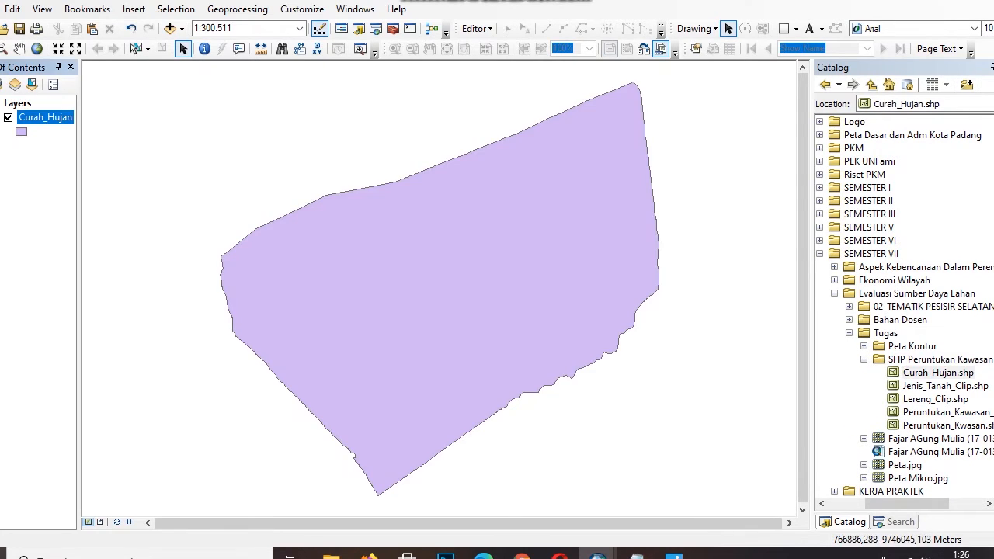
{"action": "left_click_drag", "start_coordinate": [945, 386], "coordinate": [42, 112]}
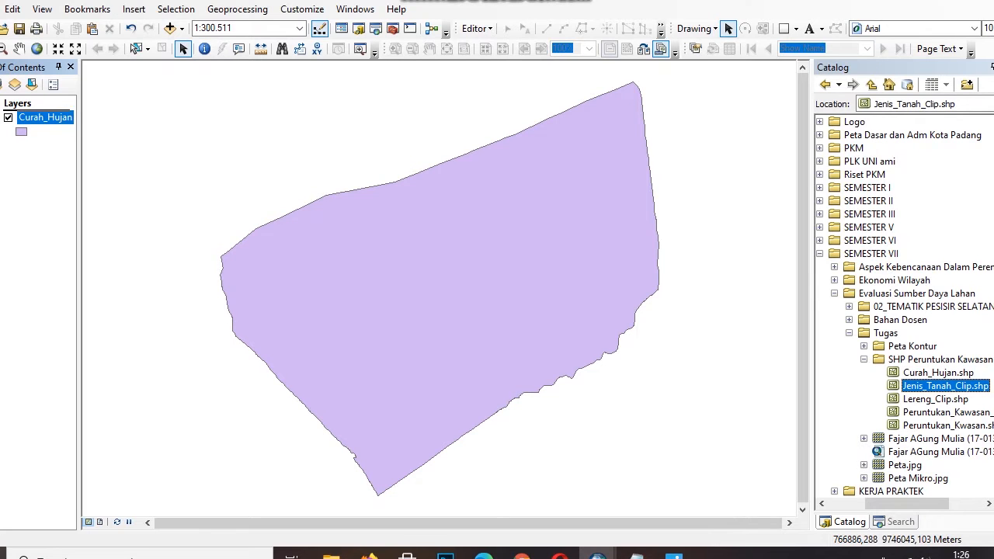
{"action": "left_click_drag", "start_coordinate": [946, 386], "coordinate": [435, 256]}
{"action": "mouse_move", "coordinate": [936, 399]}
{"action": "left_mouse_down"}
{"action": "mouse_move", "coordinate": [38, 138]}
{"action": "mouse_move", "coordinate": [39, 111]}
{"action": "mouse_move", "coordinate": [435, 257]}
{"action": "left_mouse_up"}
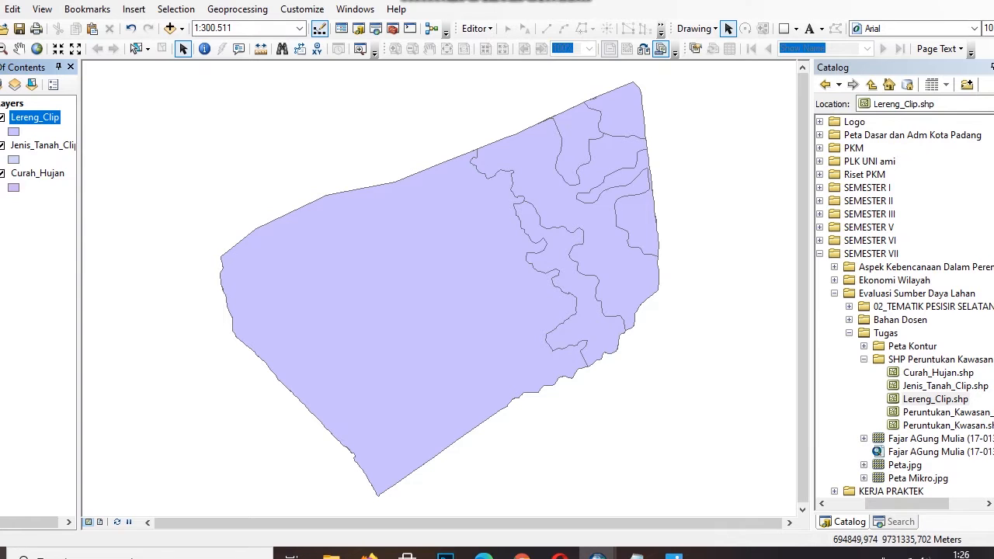
- Open the Lereng_Clip attribute table, examine the slope classes with their scores, and select the 0 % - 8 % record
{"action": "left_click_drag", "start_coordinate": [38, 523], "coordinate": [43, 523]}
{"action": "right_click", "coordinate": [39, 117]}
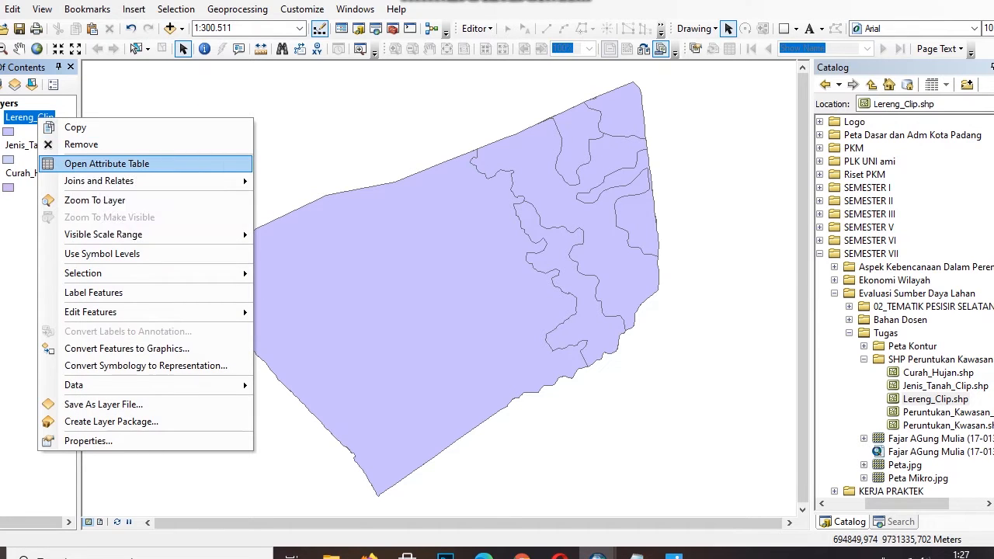
{"action": "left_click", "coordinate": [106, 163]}
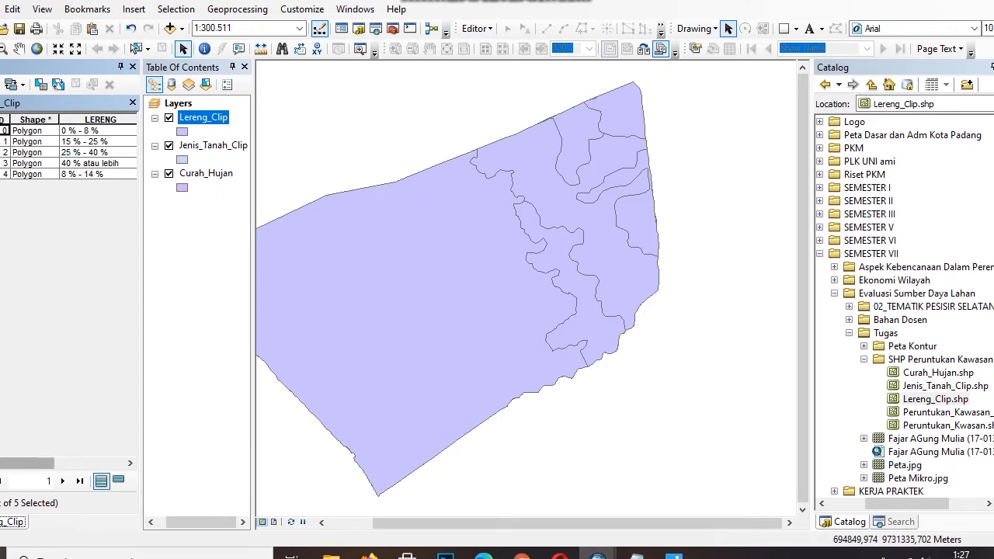
{"action": "left_click_drag", "start_coordinate": [27, 464], "coordinate": [97, 463]}
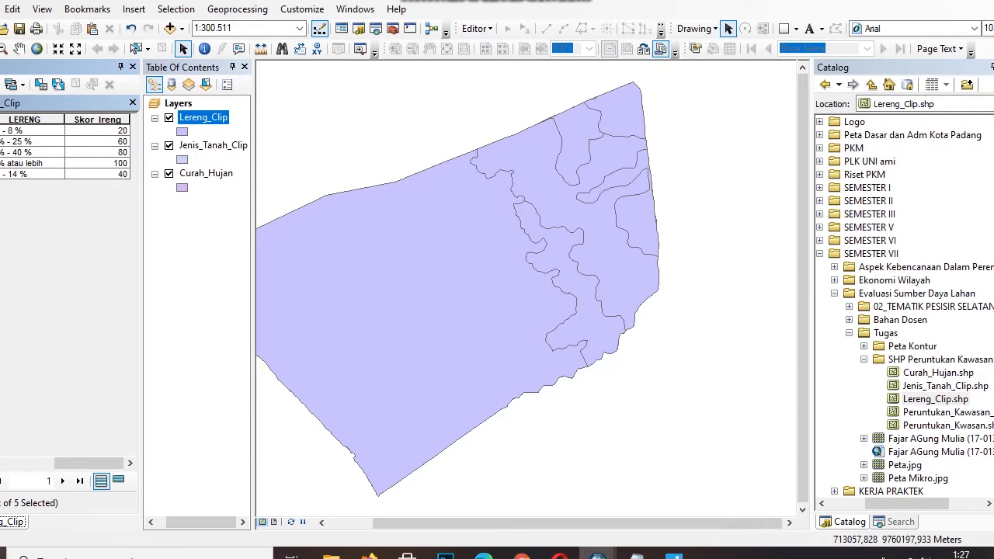
{"action": "left_click", "coordinate": [2, 130]}
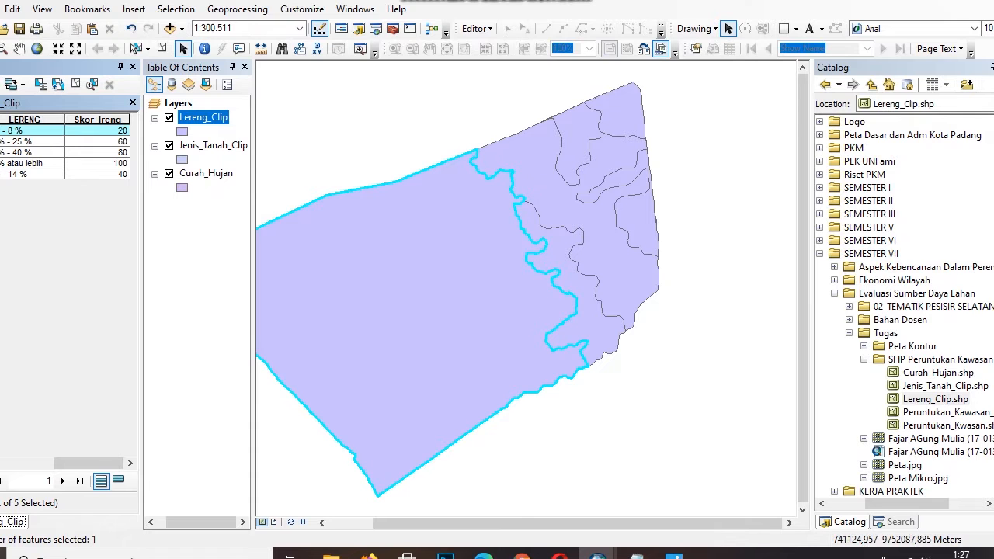
- Show the Notepad note citing SK Mentan Nomor 837/Kpts/Um/11/80 as the scoring reference, and return to the map
{"action": "mouse_move", "coordinate": [636, 554]}
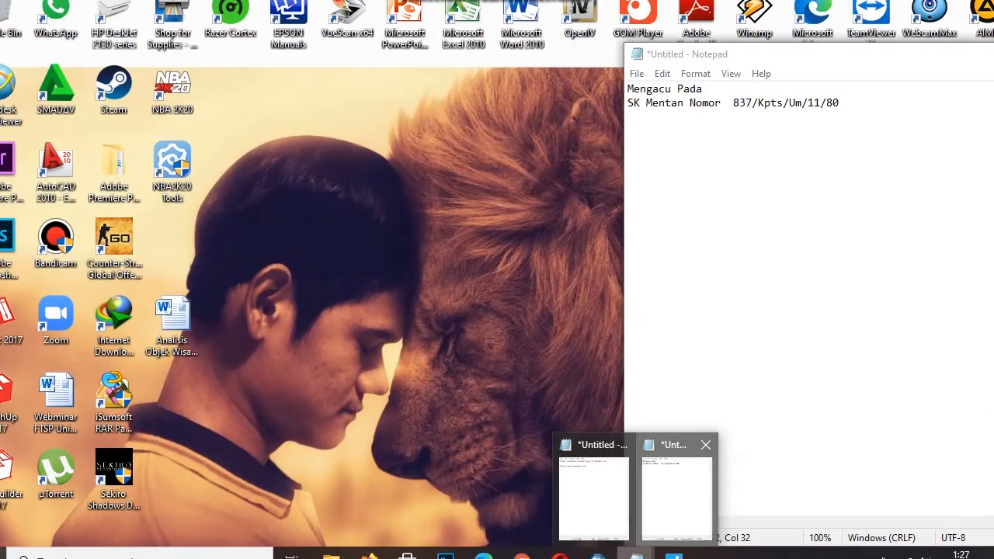
{"action": "left_click", "coordinate": [676, 497]}
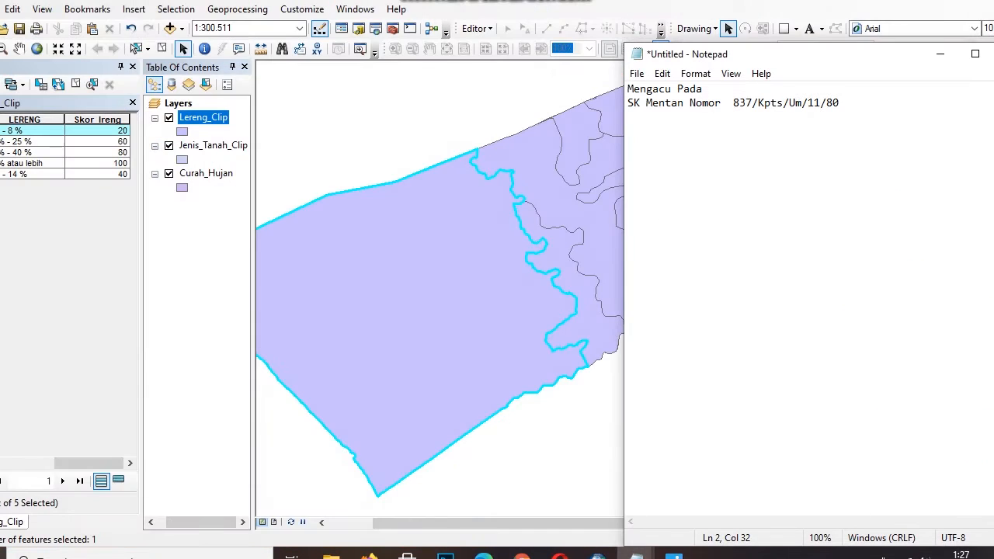
{"action": "left_click_drag", "start_coordinate": [808, 54], "coordinate": [856, 50]}
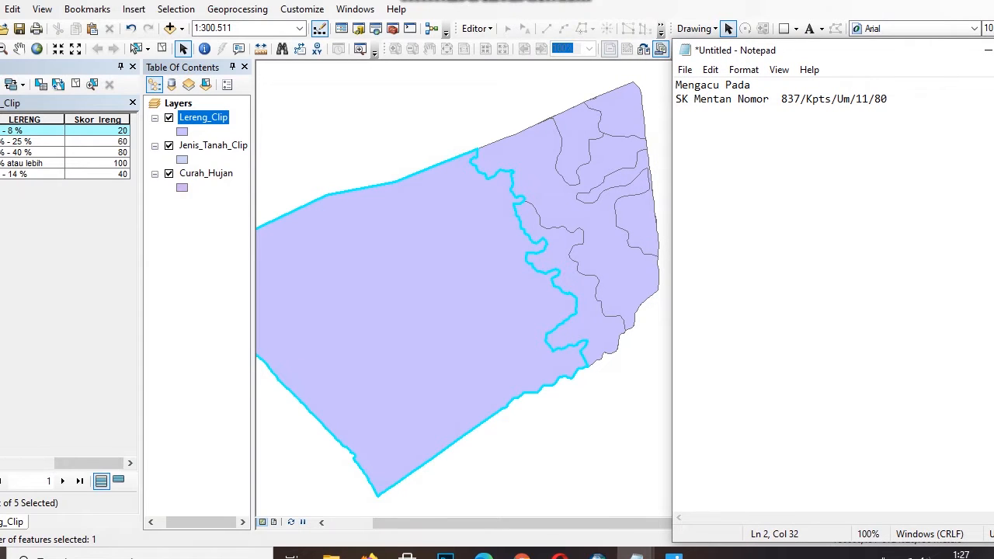
{"action": "left_click", "coordinate": [988, 50]}
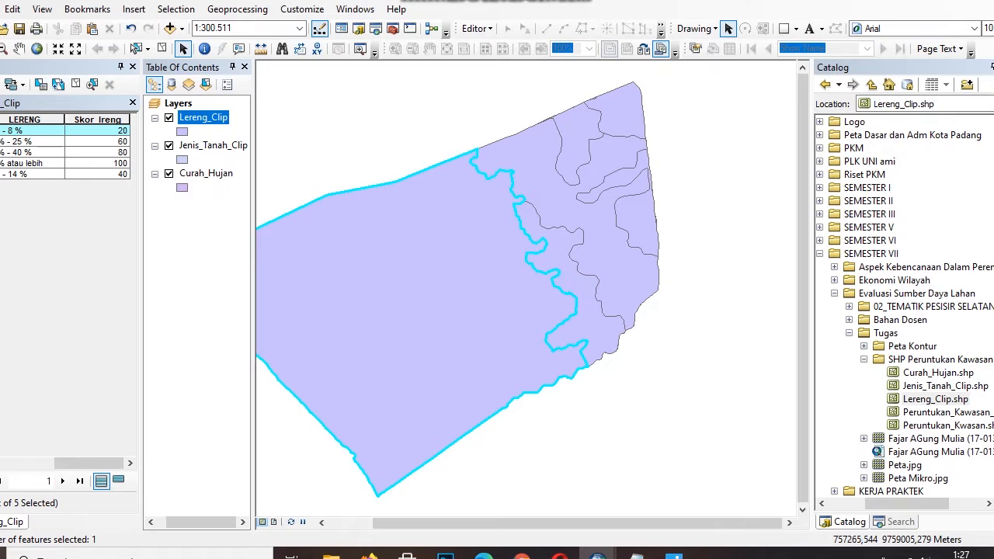
- Open the Jenis_Tanah_Clip attribute table to examine the soil type scores, and clear the selected slope feature
{"action": "right_click", "coordinate": [223, 147]}
{"action": "left_click", "coordinate": [291, 194]}
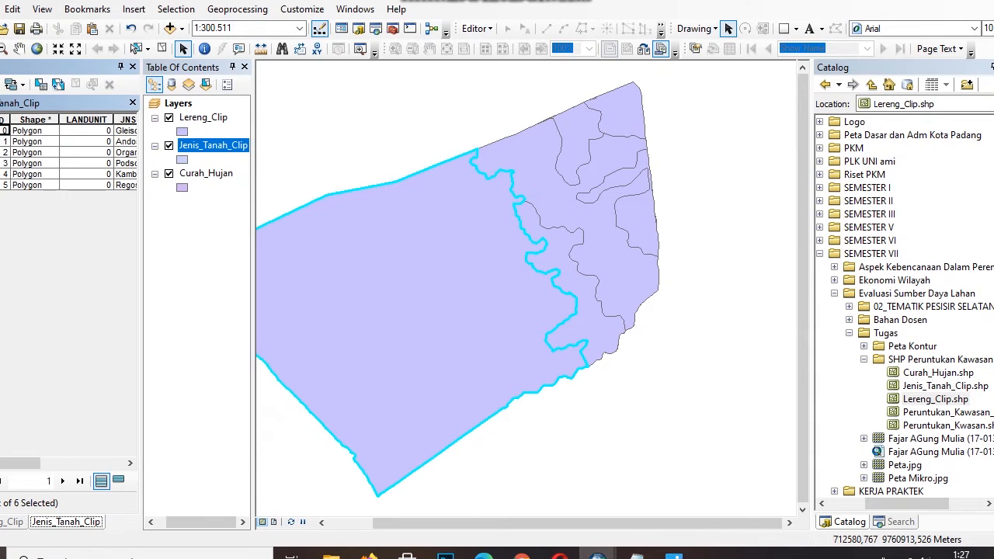
{"action": "left_click_drag", "start_coordinate": [18, 464], "coordinate": [102, 464]}
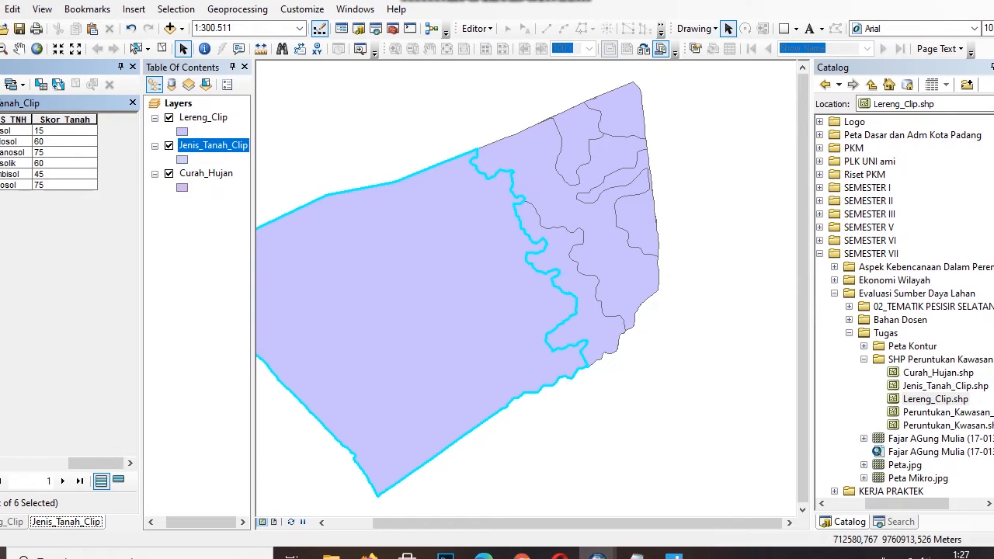
{"action": "left_click", "coordinate": [161, 49]}
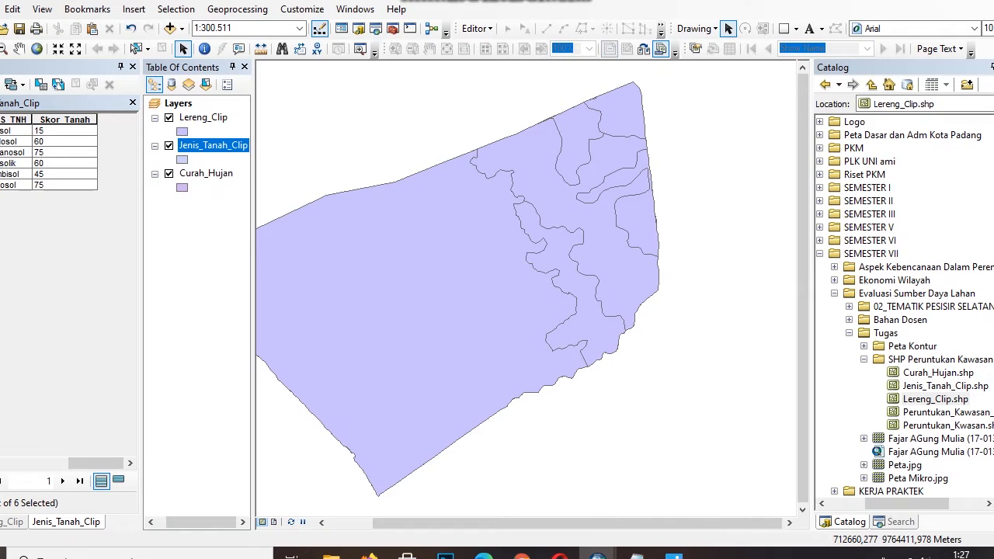
- Open the Curah_Hujan attribute table and examine its rainfall category and score fields
{"action": "right_click", "coordinate": [211, 176]}
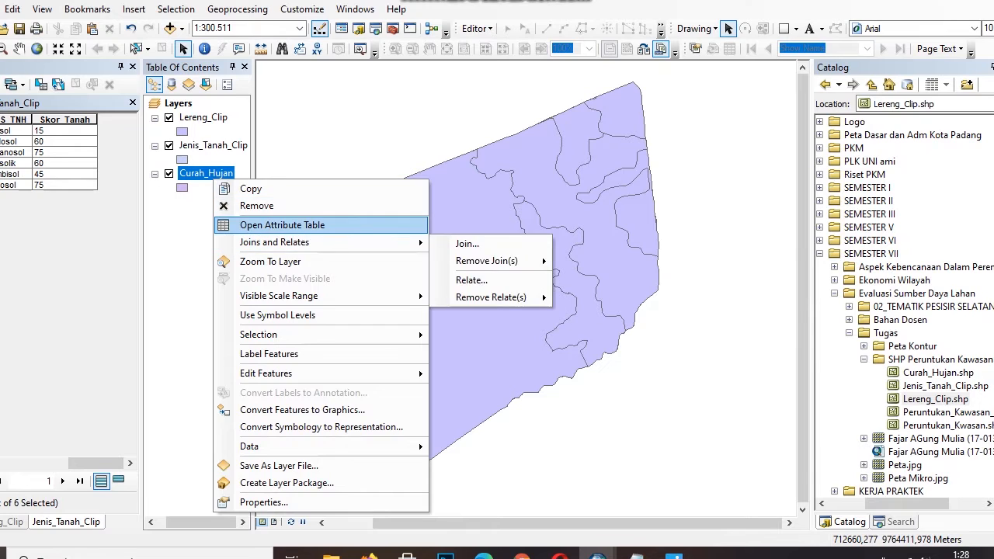
{"action": "left_click", "coordinate": [282, 225]}
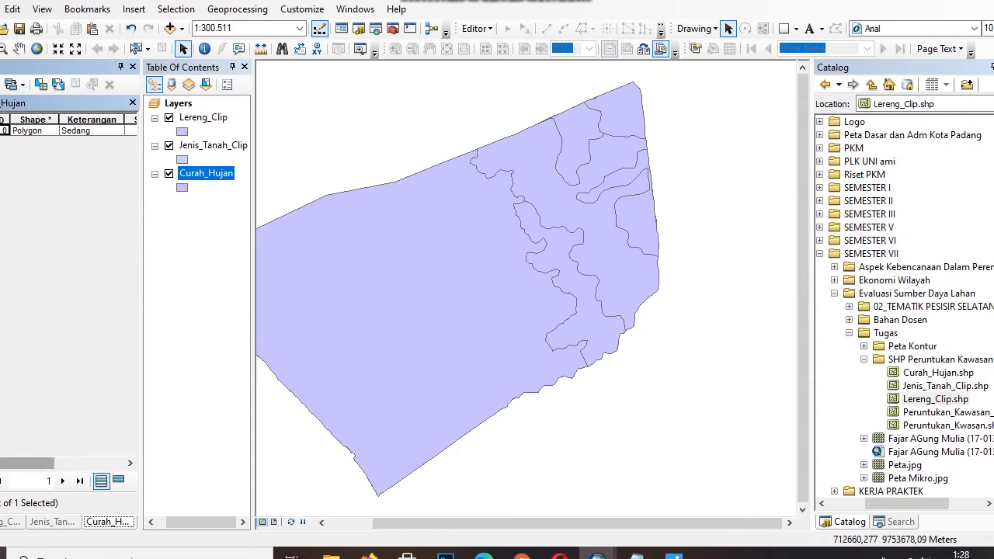
{"action": "left_click_drag", "start_coordinate": [28, 464], "coordinate": [97, 464]}
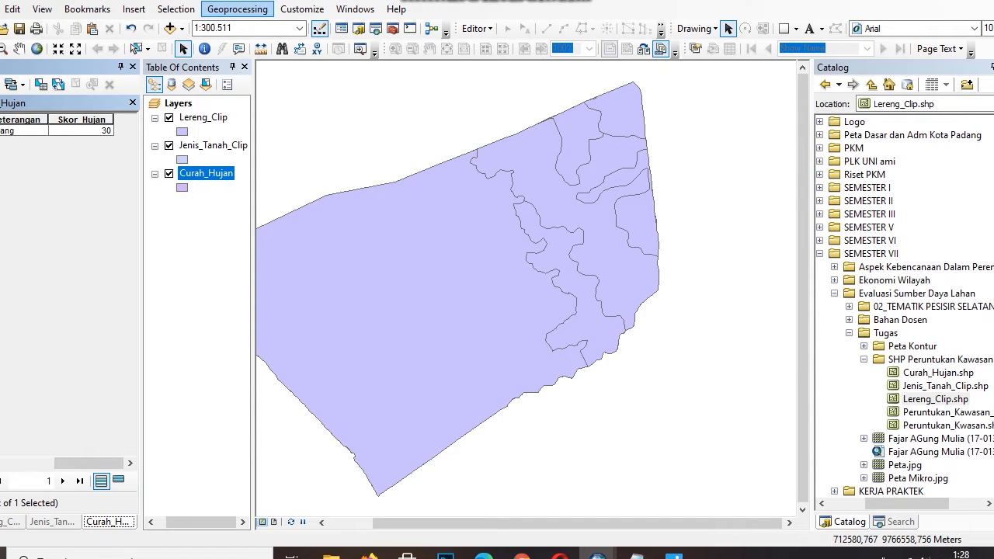
- Start an Intersect with Lereng_Clip, Jenis_Tanah_Clip and Curah_Hujan as the input features
{"action": "left_click", "coordinate": [237, 8]}
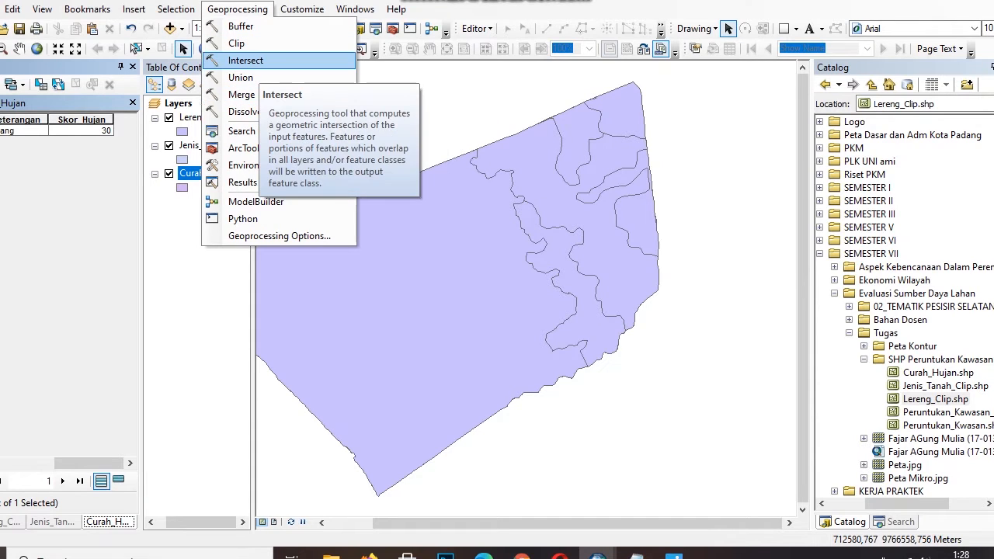
{"action": "left_click", "coordinate": [246, 60]}
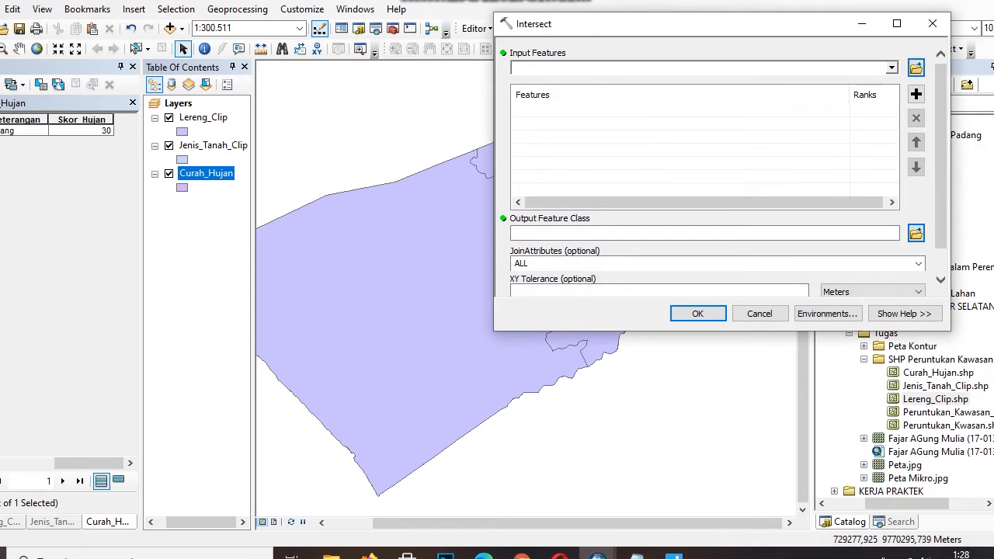
{"action": "left_click", "coordinate": [892, 68]}
{"action": "left_click", "coordinate": [567, 83]}
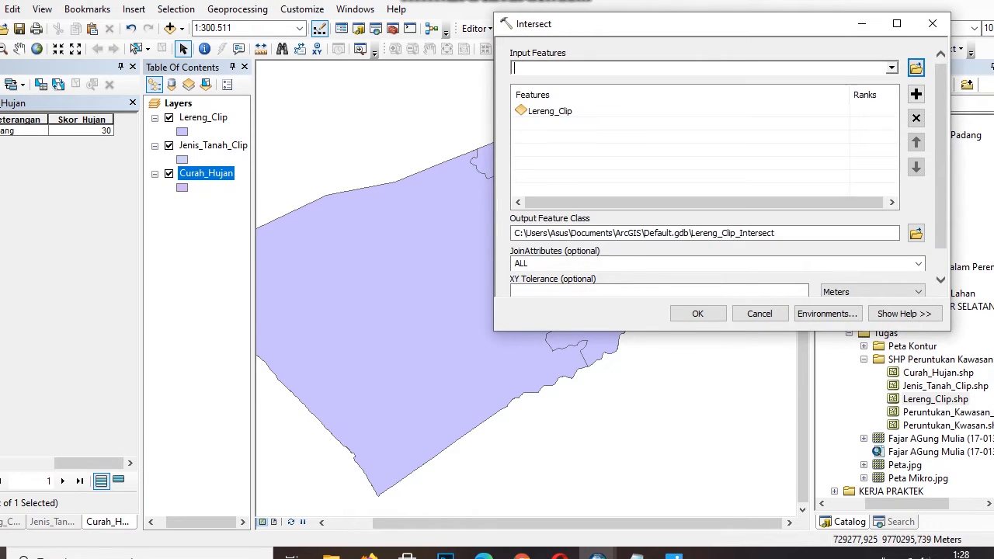
{"action": "left_click", "coordinate": [892, 67]}
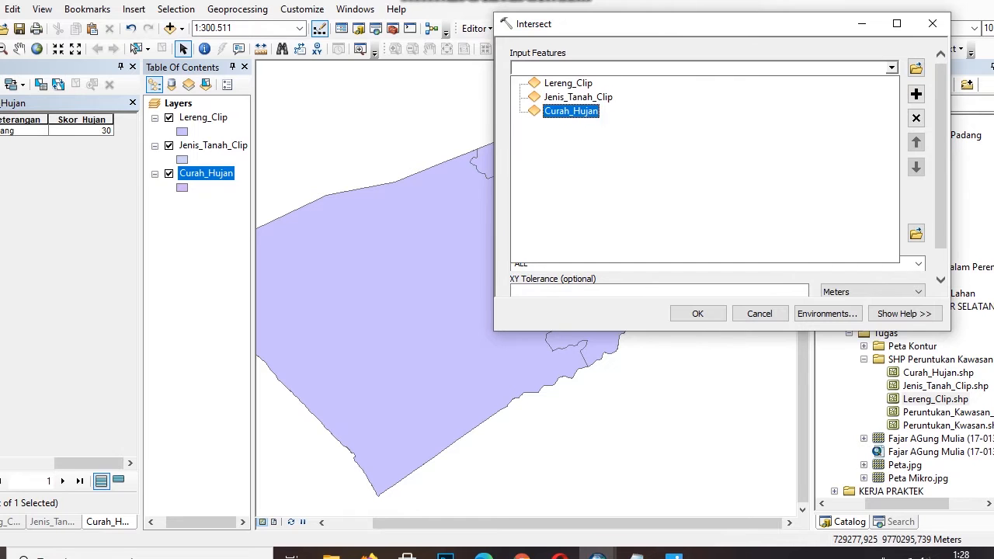
{"action": "left_click", "coordinate": [581, 97]}
{"action": "left_click", "coordinate": [892, 68]}
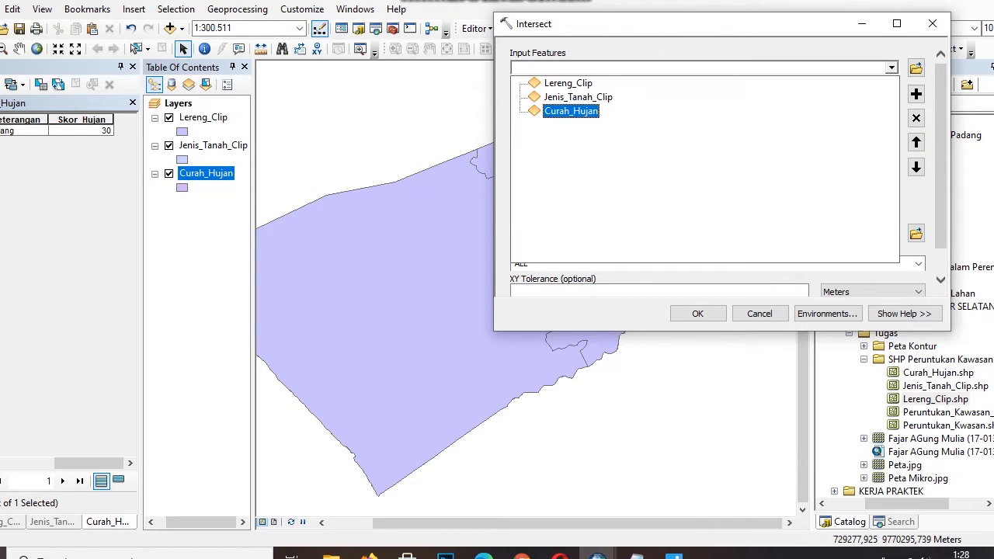
{"action": "left_click", "coordinate": [544, 104]}
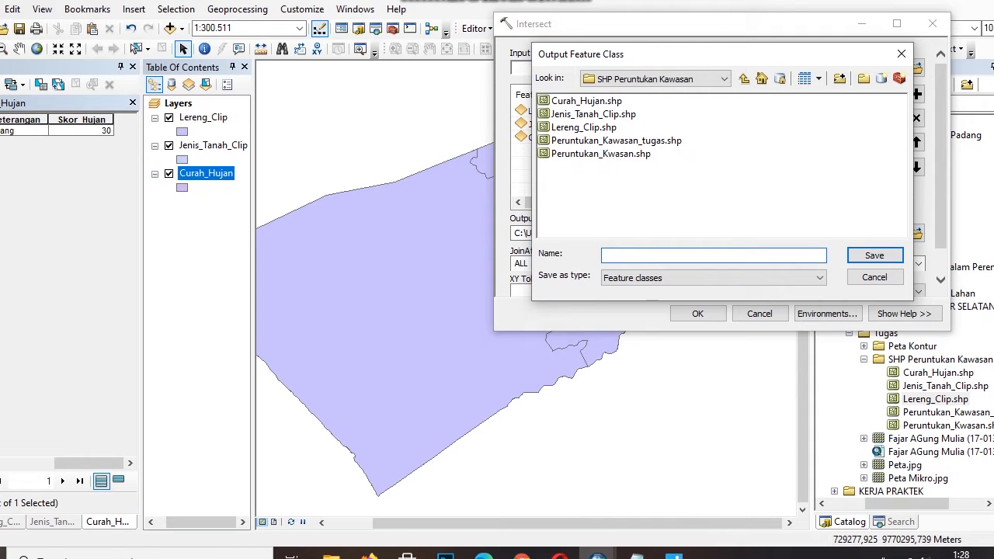
- Name the intersect output Pruntukan in the SHP Peruntukan Kawasan folder and run the intersection
{"action": "type", "text": "Peruntukan_Kawasan_Tugas"}
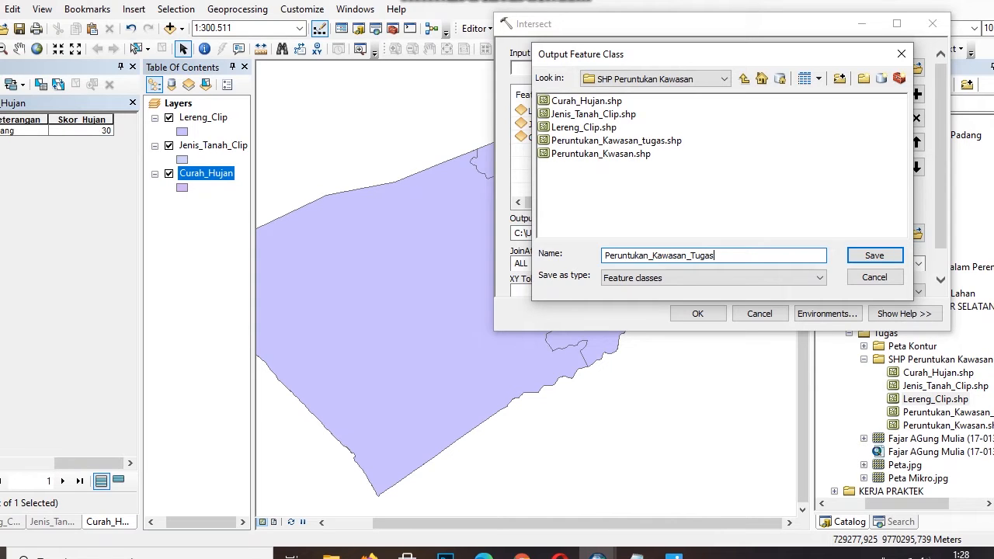
{"action": "key", "text": "Return"}
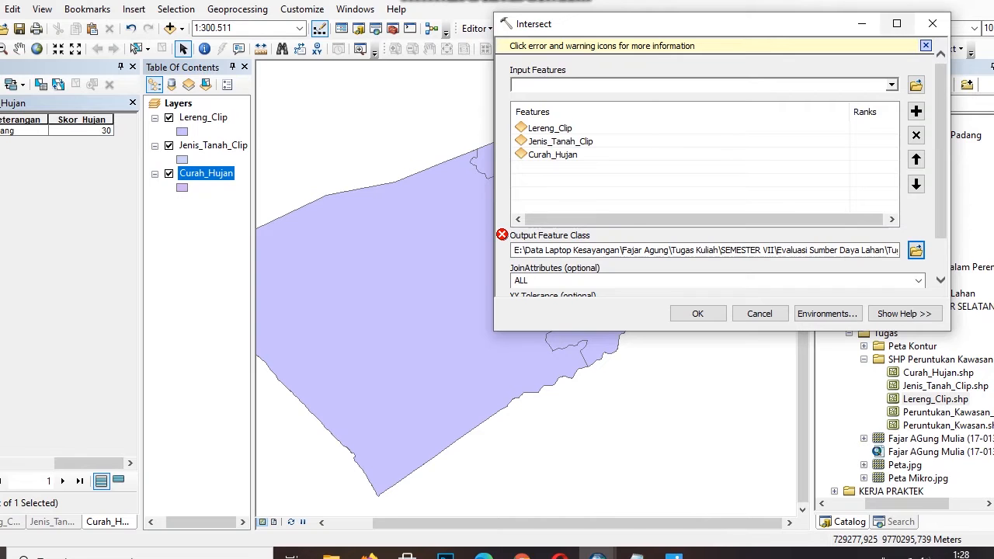
{"action": "left_click", "coordinate": [916, 250]}
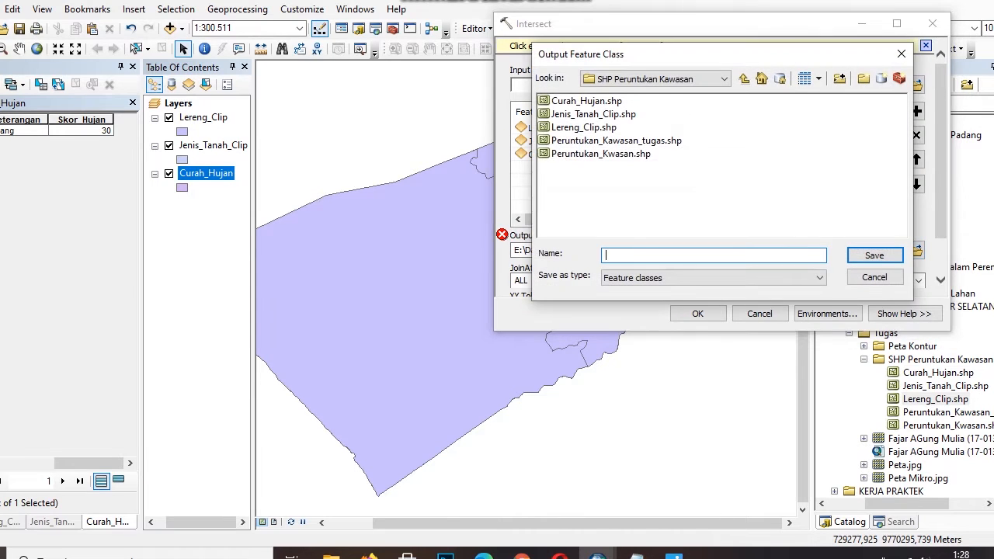
{"action": "type", "text": "Peruntukan"}
{"action": "key", "text": "Return"}
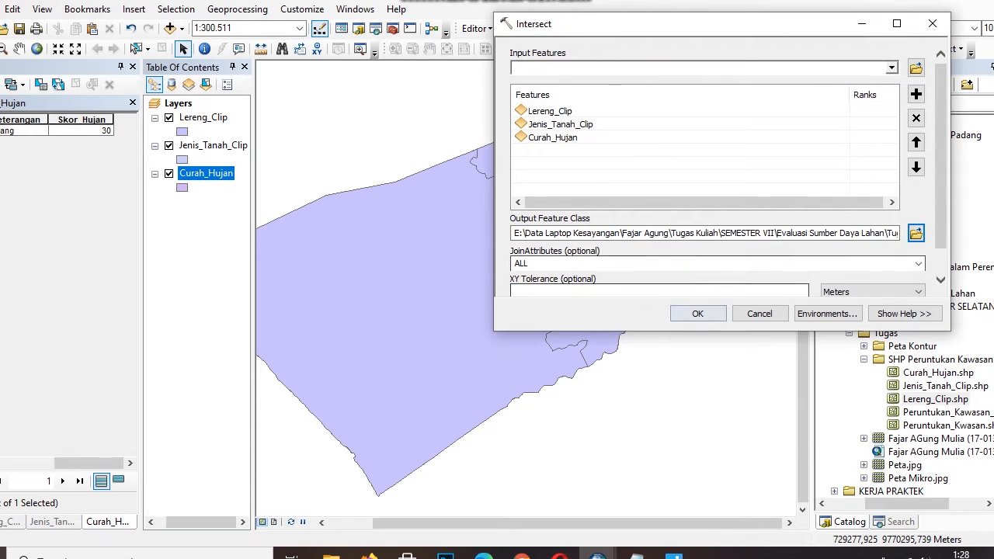
{"action": "left_click", "coordinate": [698, 314]}
{"action": "scroll", "coordinate": [703, 309], "scroll_direction": "up", "scroll_amount": 1}
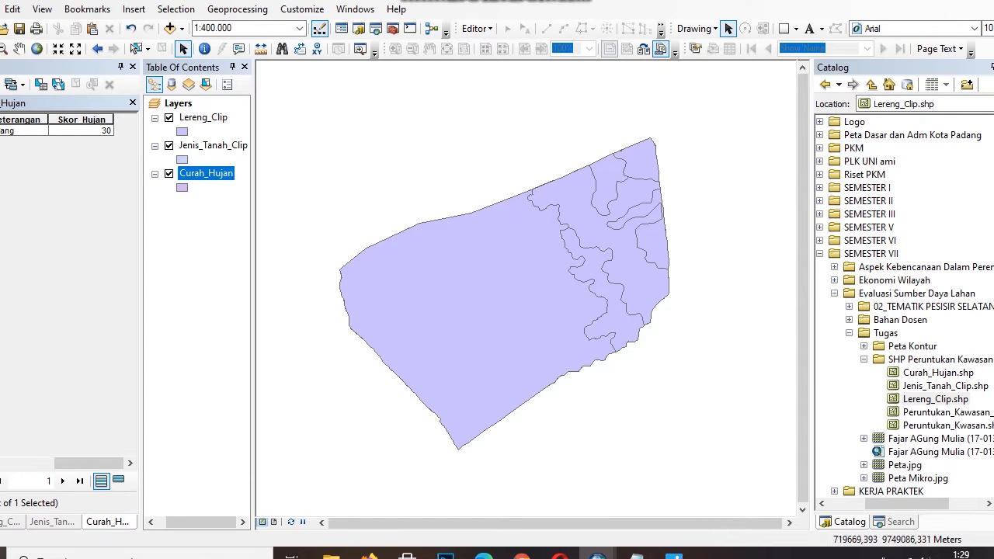
{"action": "scroll", "coordinate": [416, 277], "scroll_direction": "down", "scroll_amount": 1}
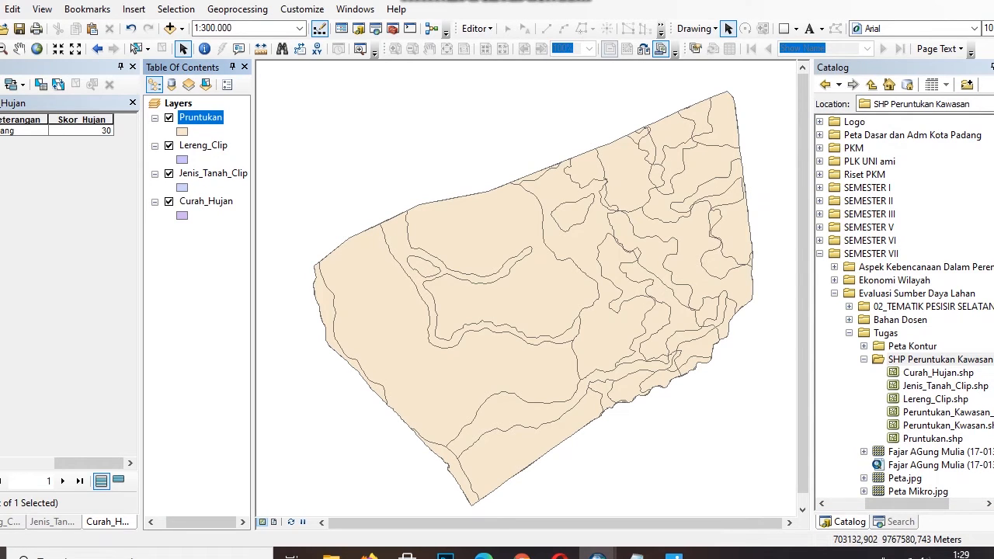
- Open the attribute table of the Pruntukan layer and examine its combined fields through to Skor_Hujan
{"action": "right_click", "coordinate": [211, 117]}
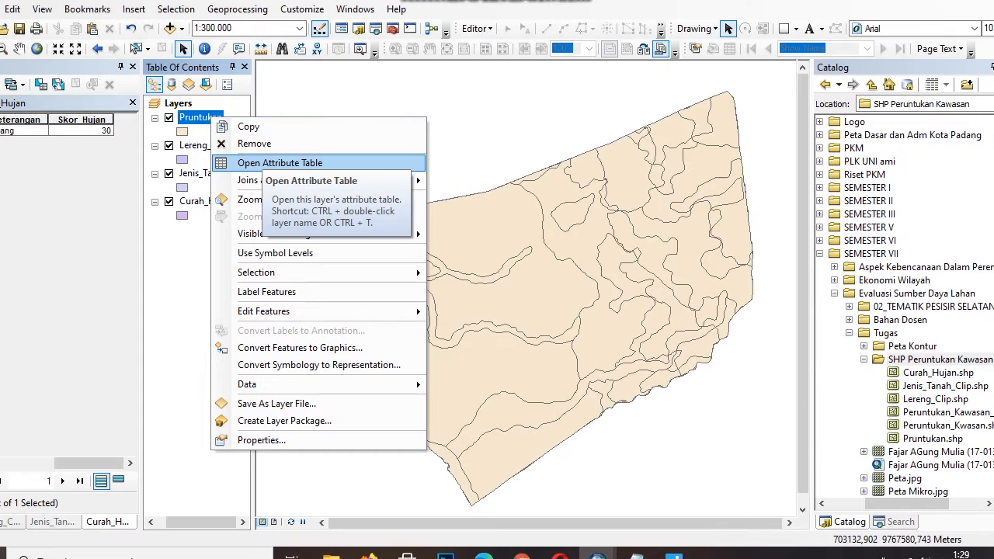
{"action": "left_click", "coordinate": [264, 163]}
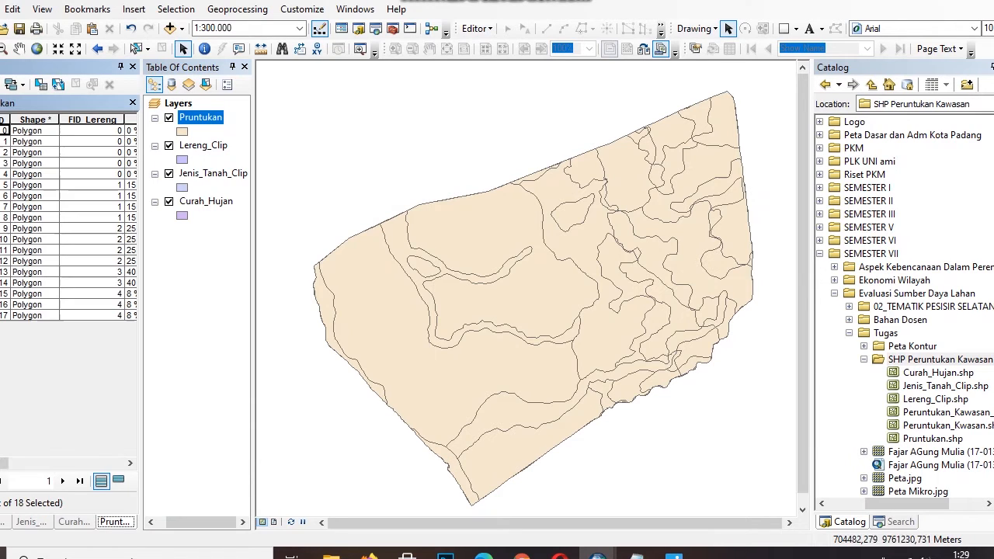
{"action": "left_click_drag", "start_coordinate": [4, 464], "coordinate": [83, 464]}
{"action": "scroll", "coordinate": [68, 217], "scroll_direction": "right", "scroll_amount": 5}
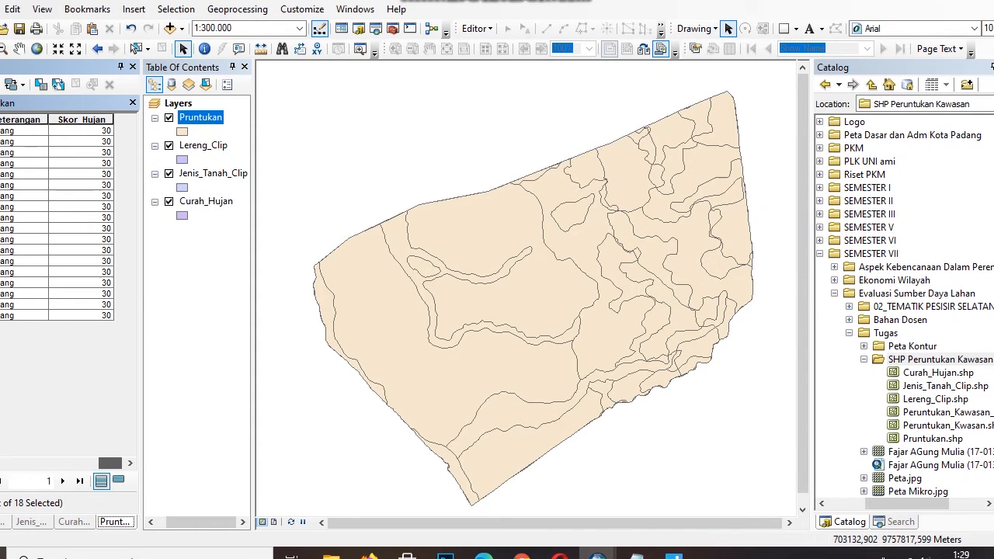
{"action": "left_click_drag", "start_coordinate": [111, 463], "coordinate": [112, 464]}
- Add a field named Skor_Akhir of type Double to the Pruntukan attribute table
{"action": "left_click", "coordinate": [16, 84]}
{"action": "left_click", "coordinate": [24, 192]}
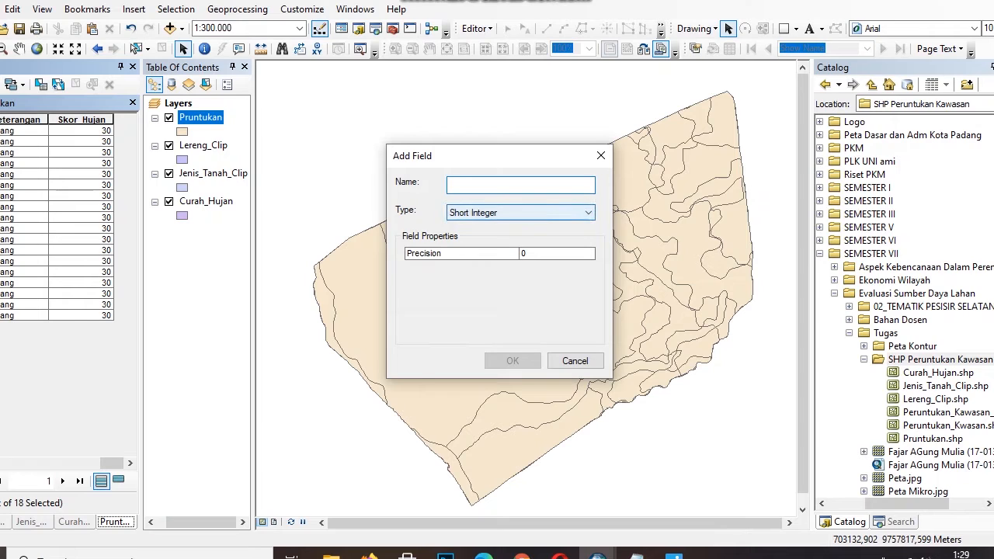
{"action": "type", "text": "S"}
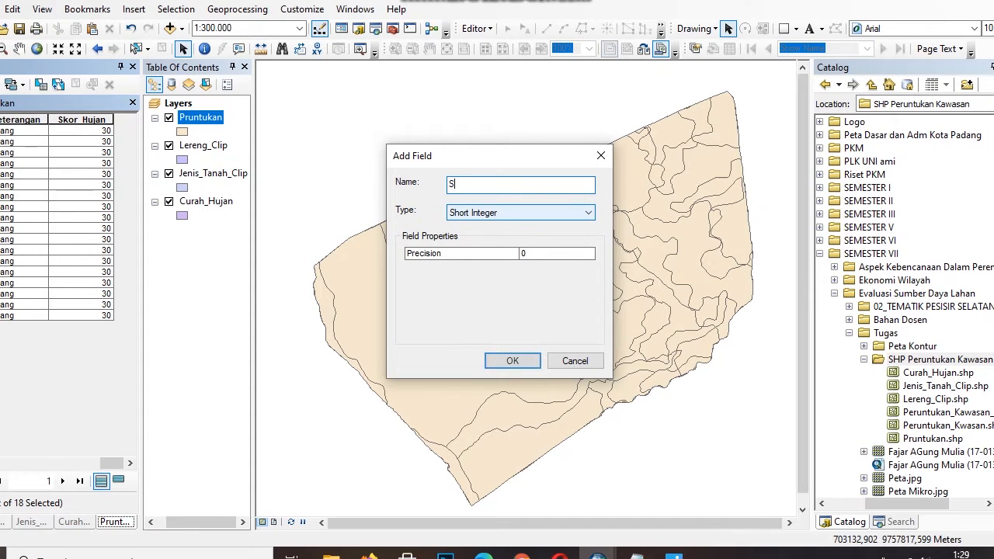
{"action": "type", "text": "kor_Akhir"}
{"action": "key", "text": "alt+Down"}
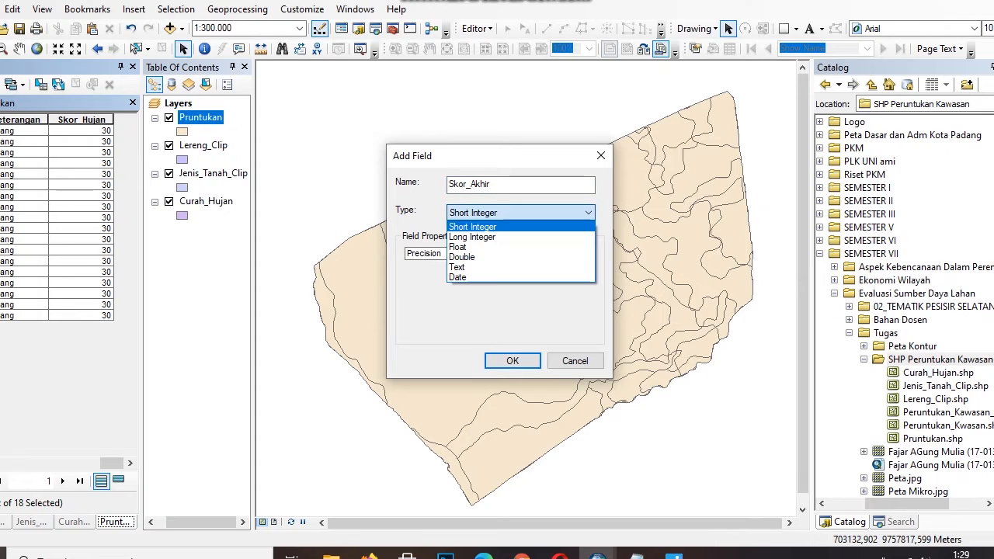
{"action": "key", "text": "Down"}
{"action": "key", "text": "Down"}
{"action": "key", "text": "Down"}
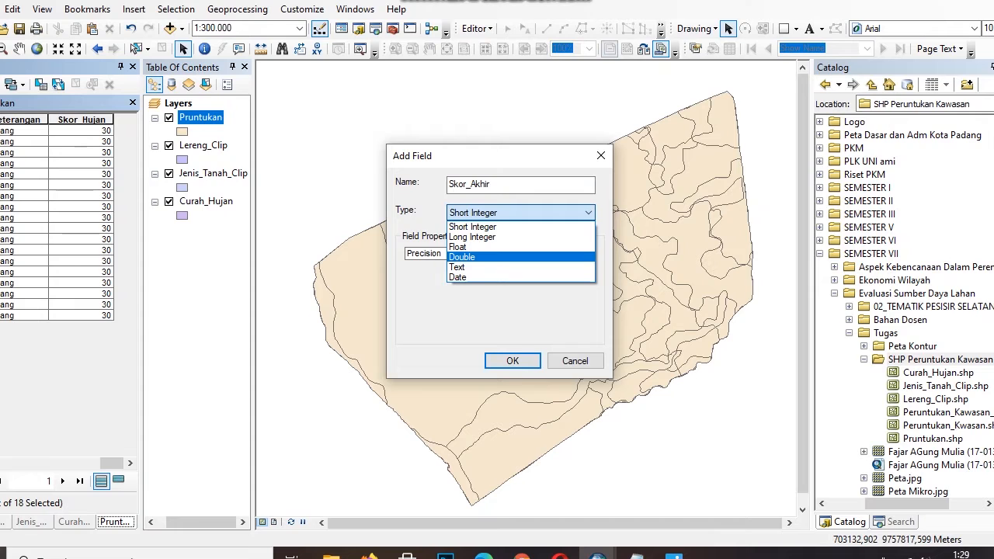
{"action": "key", "text": "Down"}
{"action": "key", "text": "Up"}
{"action": "key", "text": "Return"}
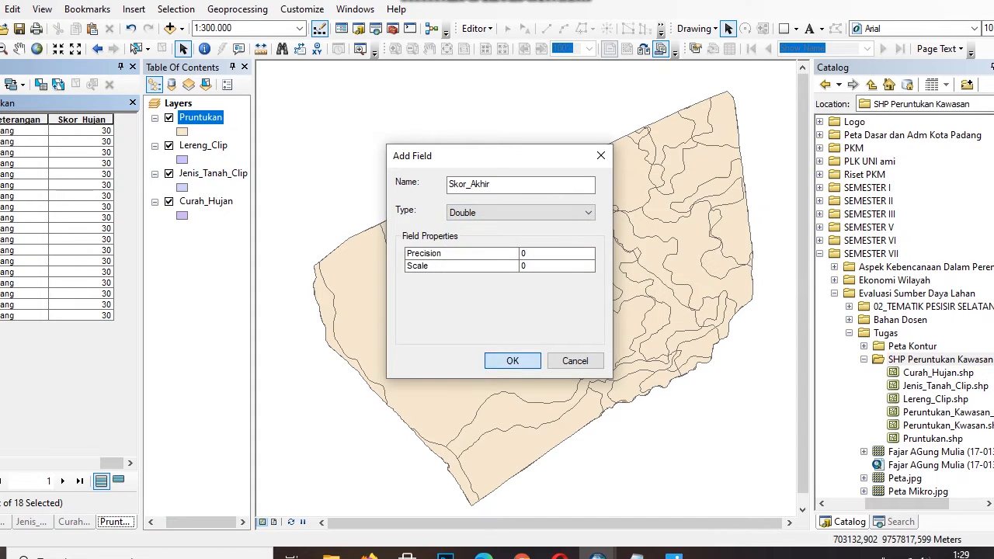
{"action": "key", "text": "Return"}
- Calculate the Skor_Akhir field as [Skor_Hujan] + [Skor_Tanah] + [Skor_lreng] and review the computed scores
{"action": "left_click_drag", "start_coordinate": [95, 463], "coordinate": [109, 464]}
{"action": "left_click", "coordinate": [111, 120]}
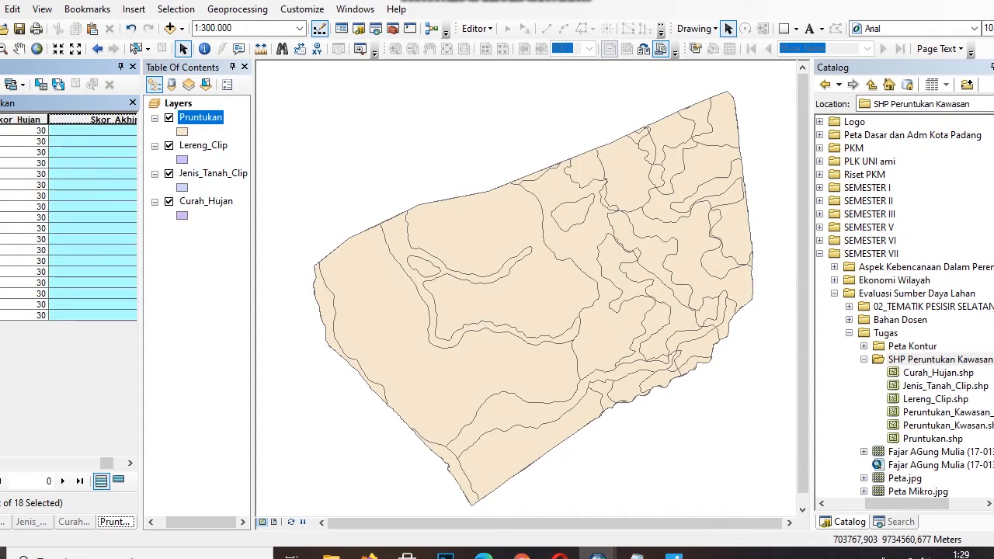
{"action": "right_click", "coordinate": [91, 119]}
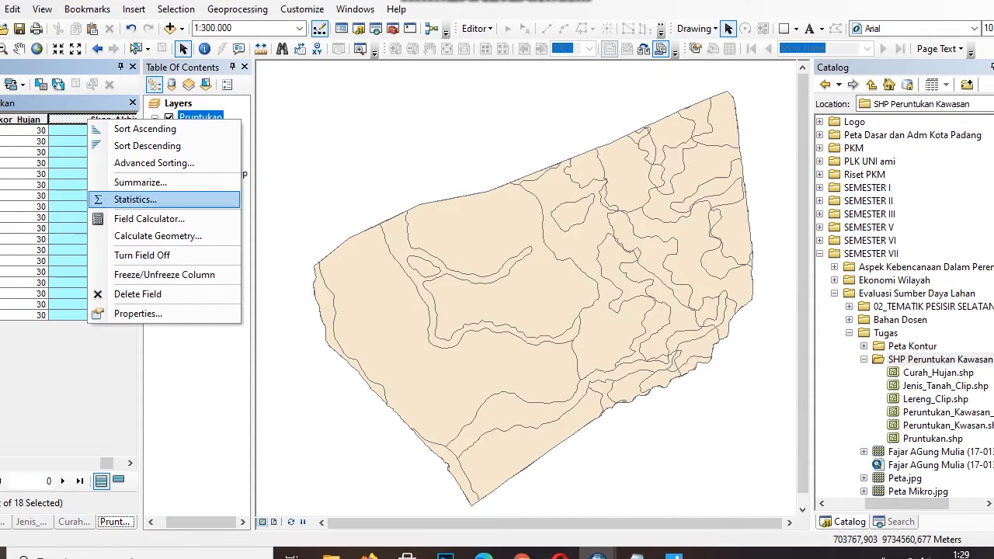
{"action": "left_click", "coordinate": [149, 218]}
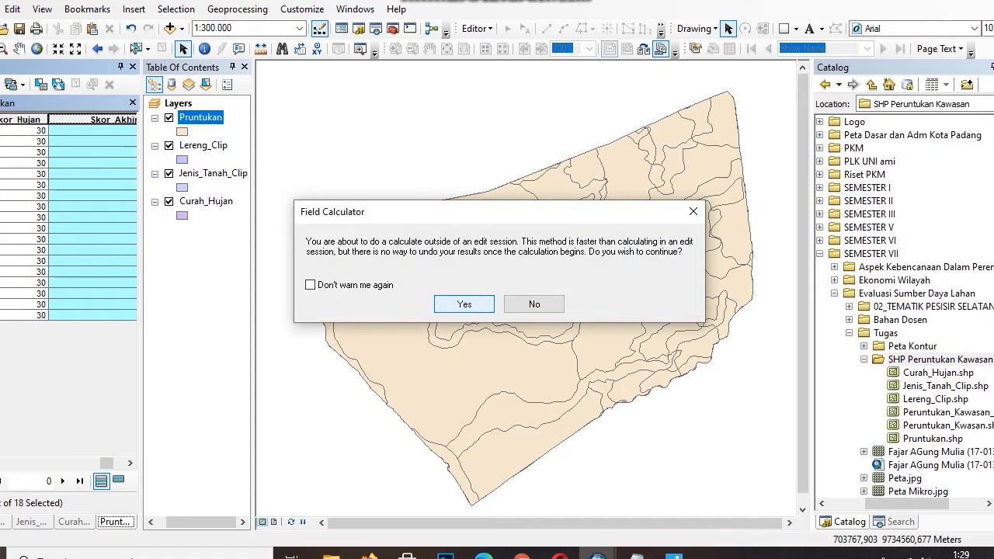
{"action": "key", "text": "Return"}
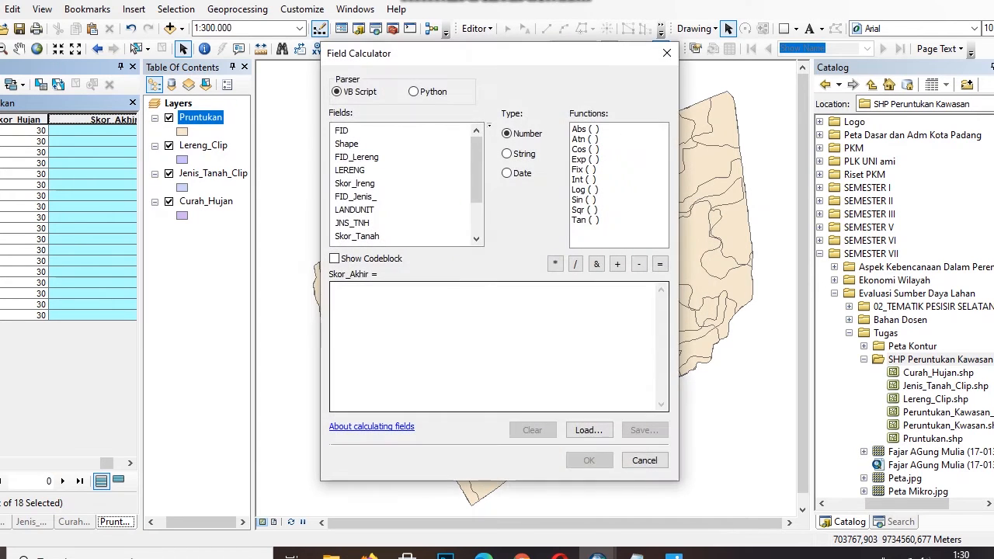
{"action": "left_click_drag", "start_coordinate": [544, 36], "coordinate": [732, 40]}
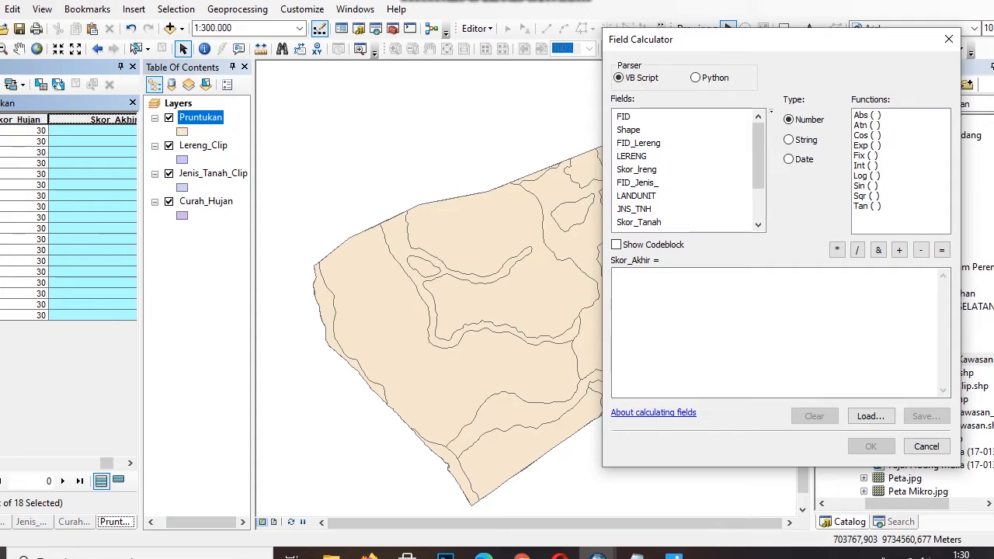
{"action": "scroll", "coordinate": [682, 171], "scroll_direction": "down", "scroll_amount": 2}
{"action": "double_click", "coordinate": [638, 209]}
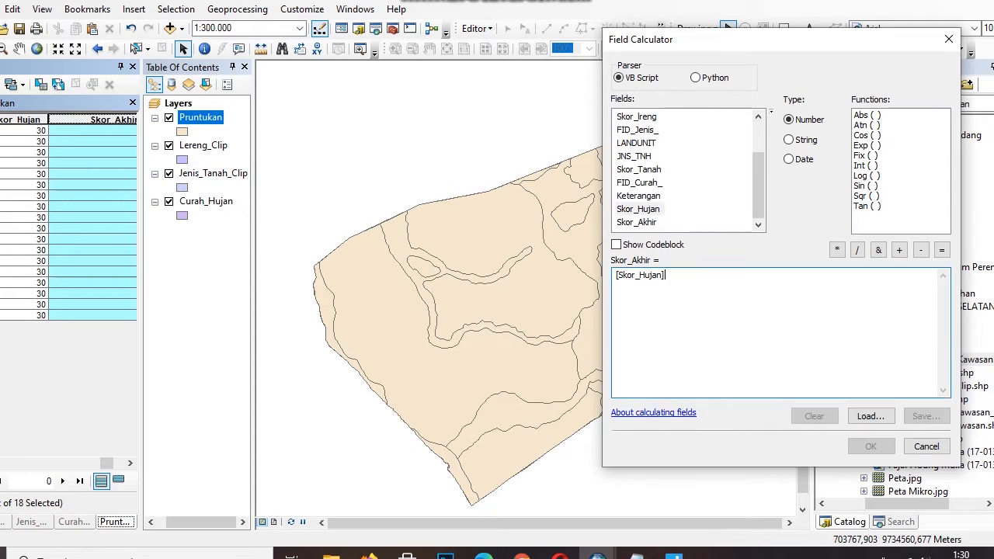
{"action": "left_click", "coordinate": [899, 250]}
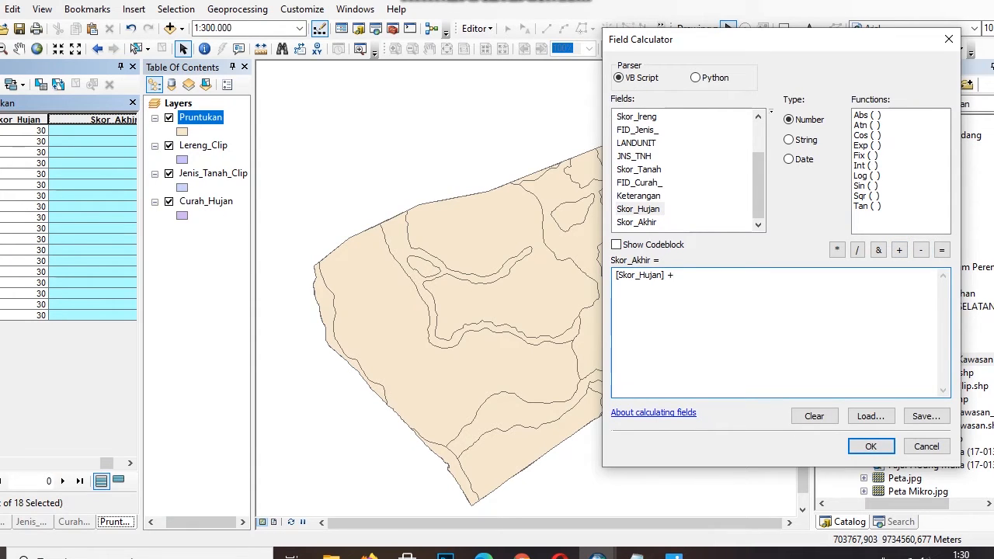
{"action": "double_click", "coordinate": [639, 169]}
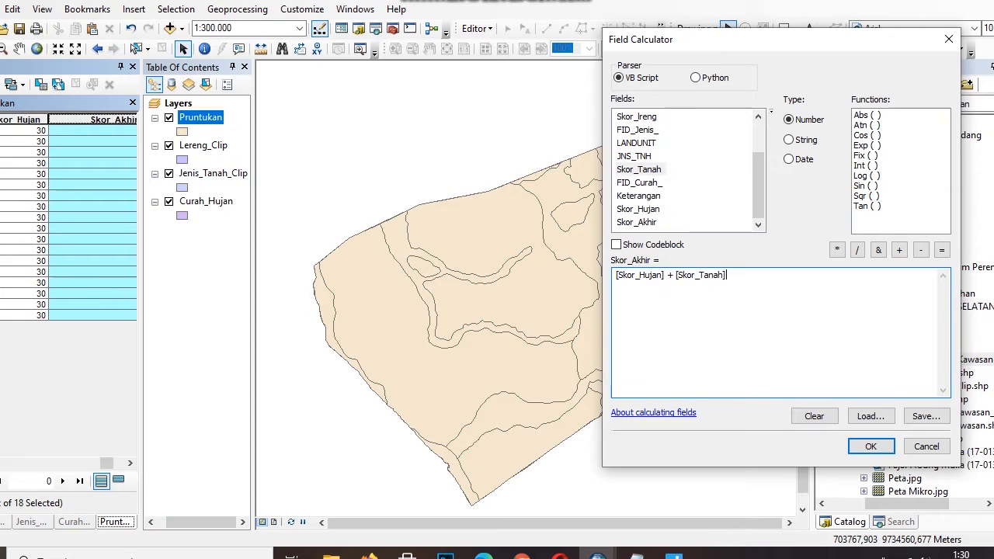
{"action": "left_click", "coordinate": [899, 249]}
{"action": "double_click", "coordinate": [636, 116]}
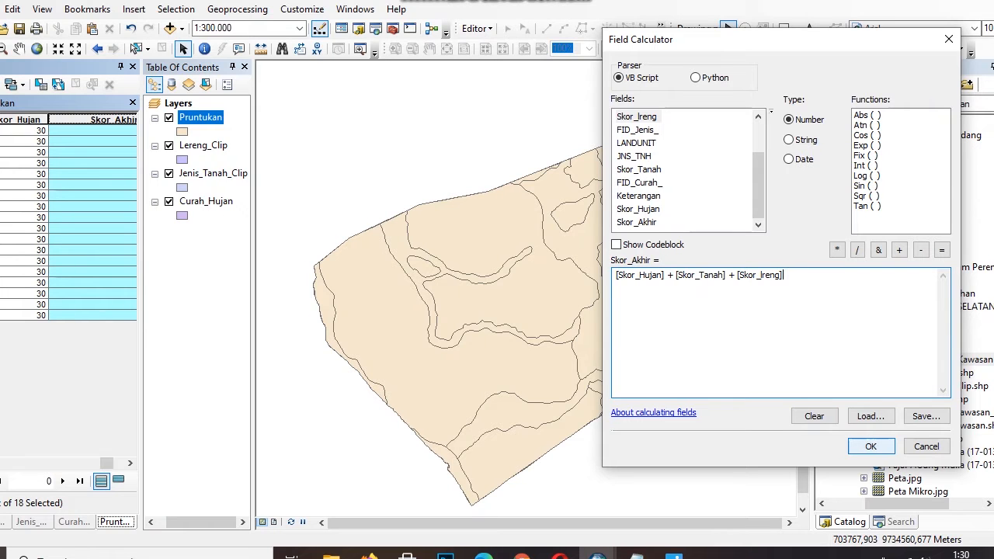
{"action": "left_click", "coordinate": [871, 446]}
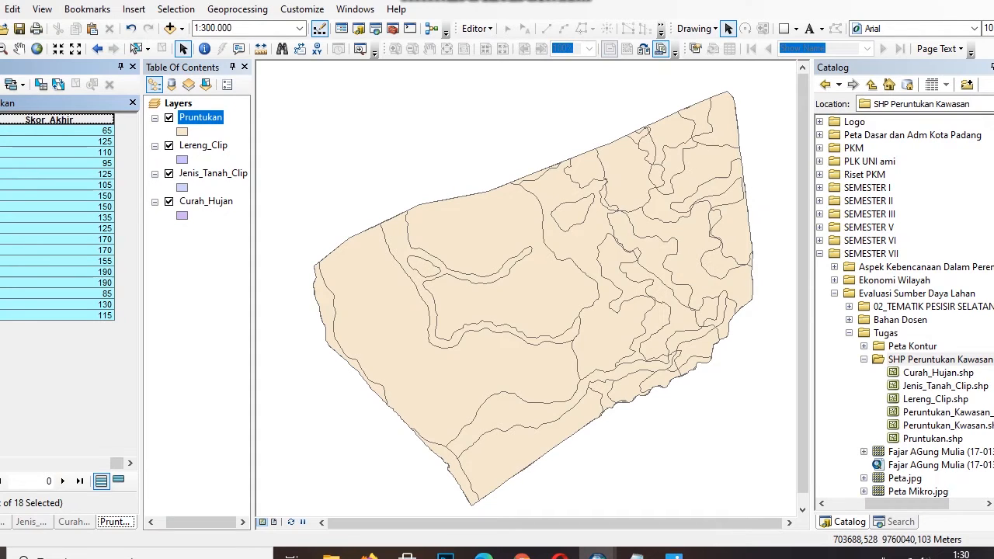
{"action": "left_click_drag", "start_coordinate": [117, 463], "coordinate": [91, 463]}
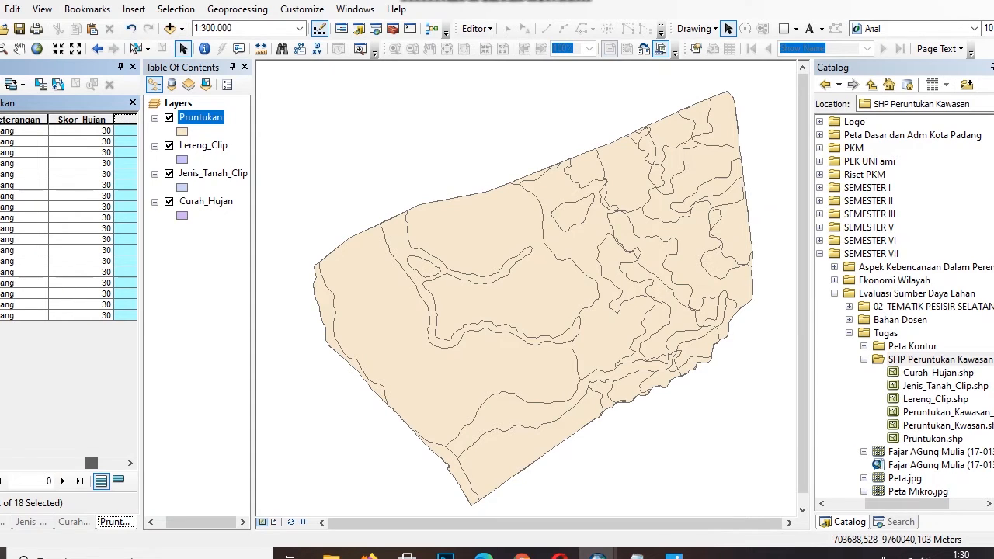
{"action": "left_click_drag", "start_coordinate": [91, 463], "coordinate": [116, 463]}
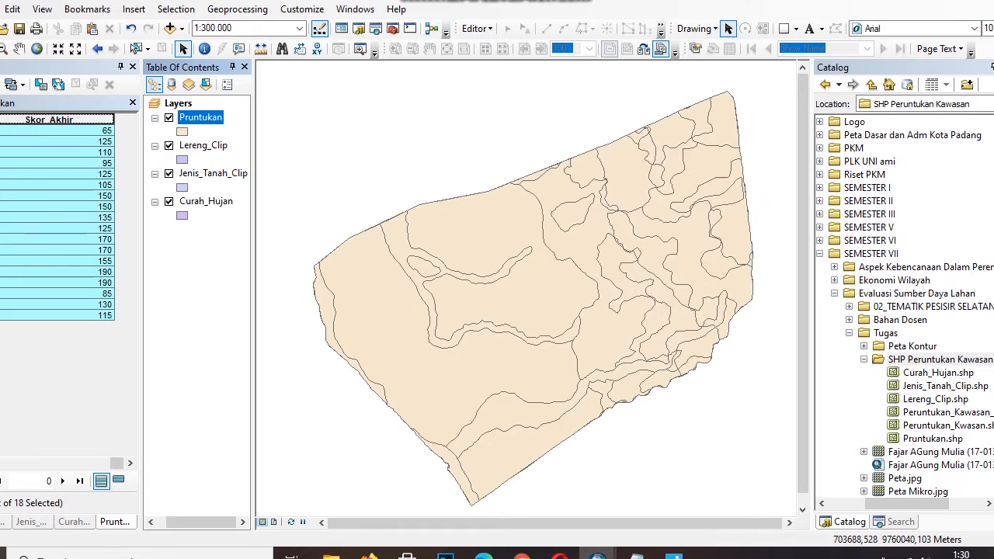
- Add a field named Peruntukan_Kawasan of type Text to the Pruntukan attribute table
{"action": "left_click", "coordinate": [15, 84]}
{"action": "left_click", "coordinate": [31, 192]}
{"action": "type", "text": "Pe"}
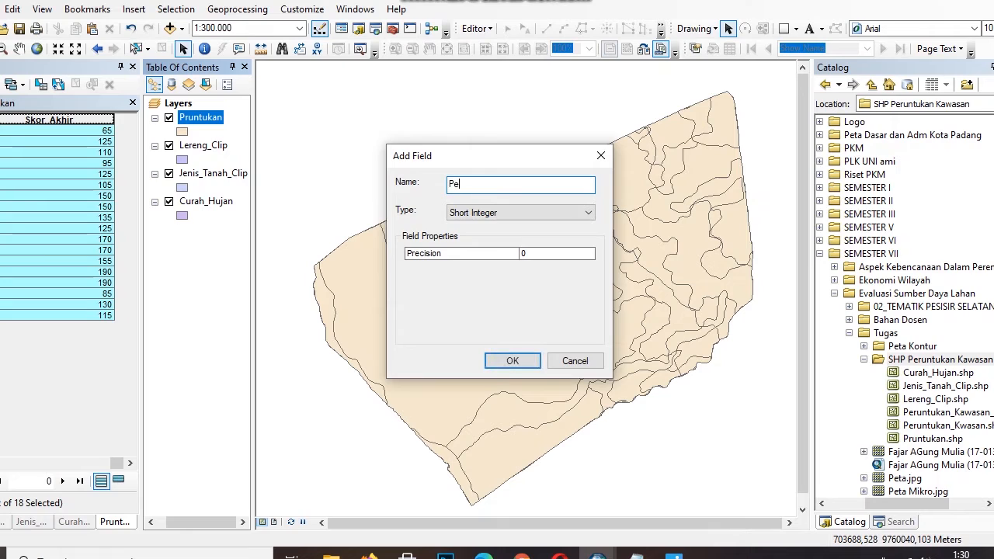
{"action": "type", "text": "runtukan_Kawasan"}
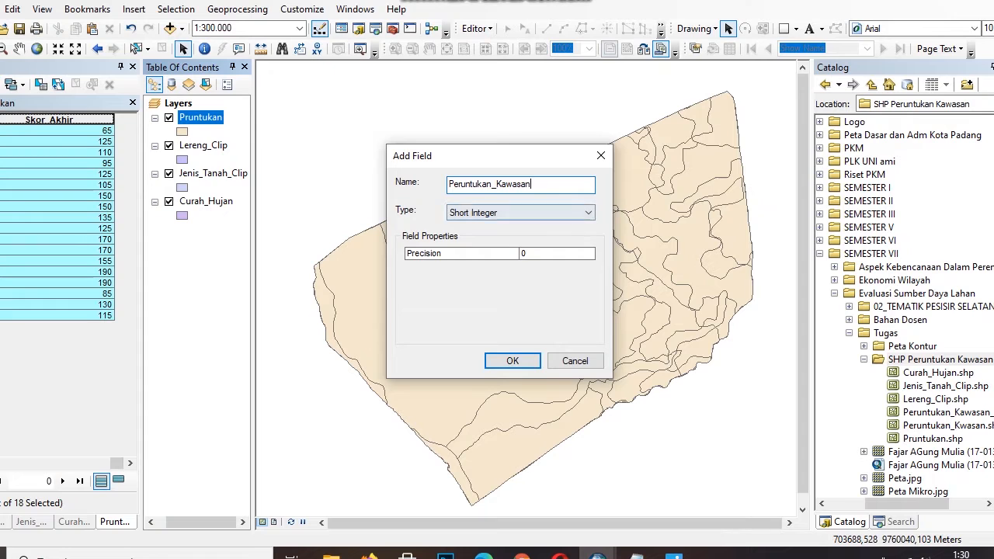
{"action": "left_click", "coordinate": [520, 212]}
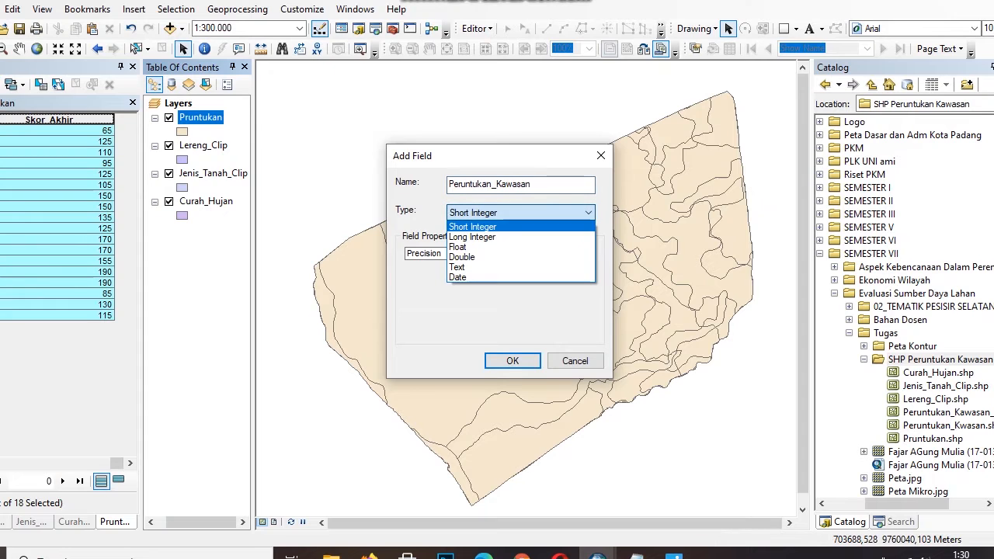
{"action": "key", "text": "Return"}
{"action": "key", "text": "Return"}
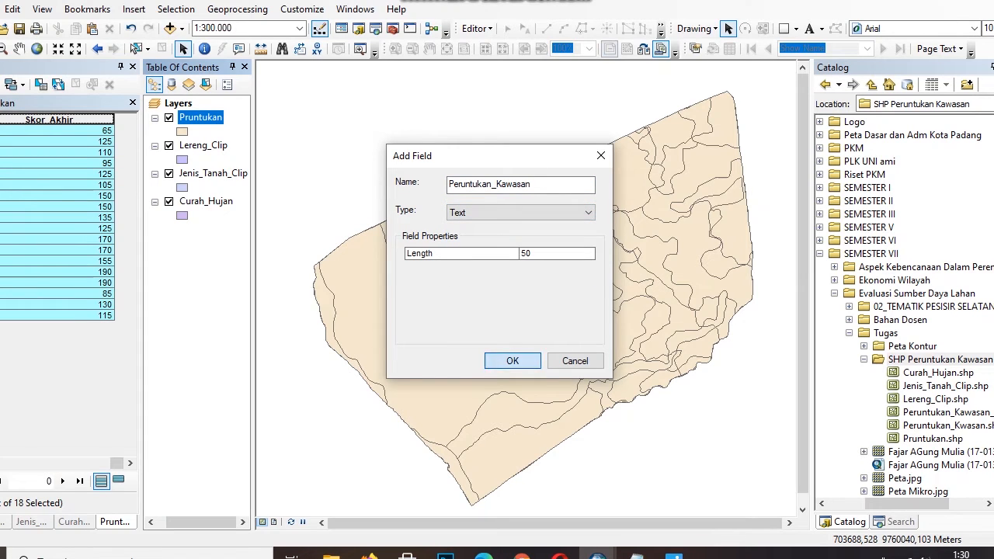
{"action": "key", "text": "Return"}
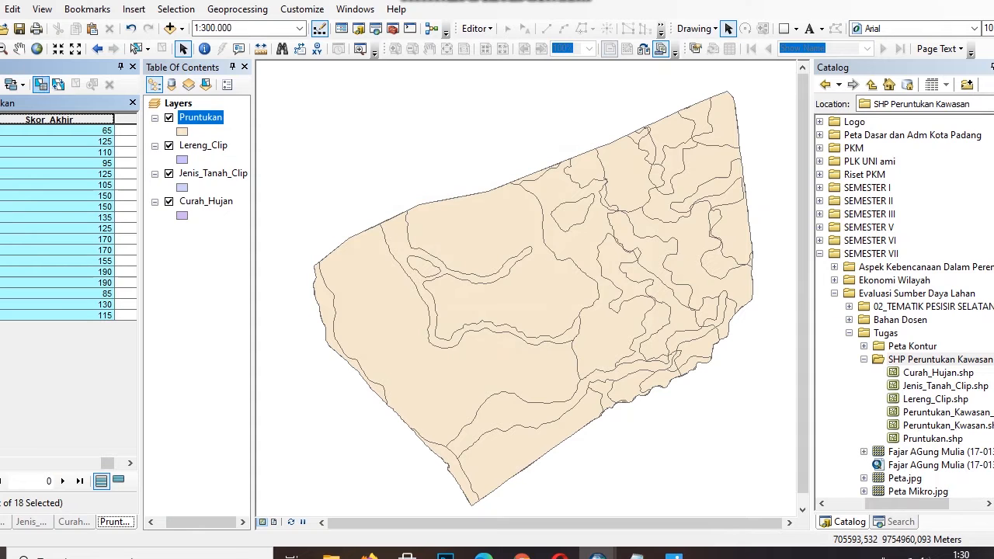
{"action": "left_click", "coordinate": [40, 84]}
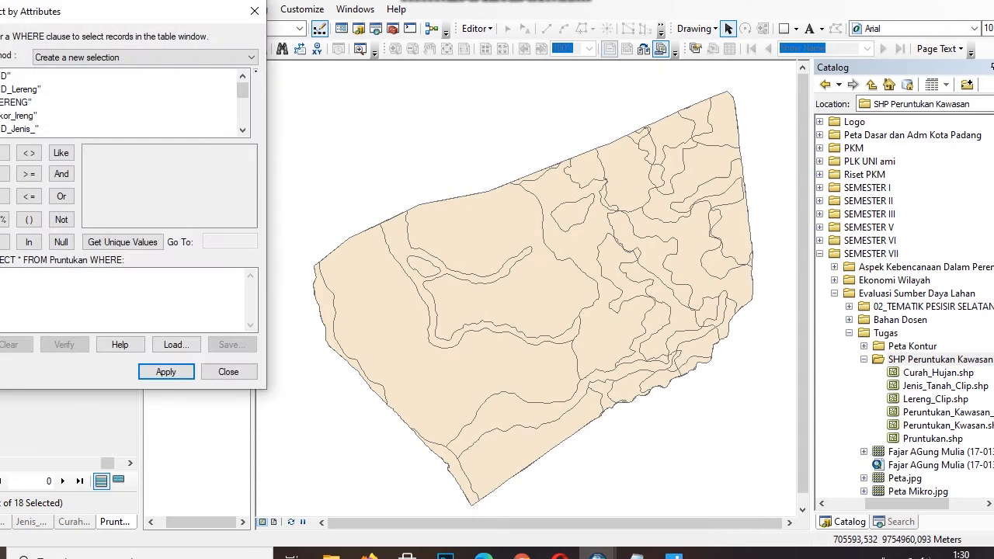
{"action": "left_click_drag", "start_coordinate": [78, 15], "coordinate": [611, 15]}
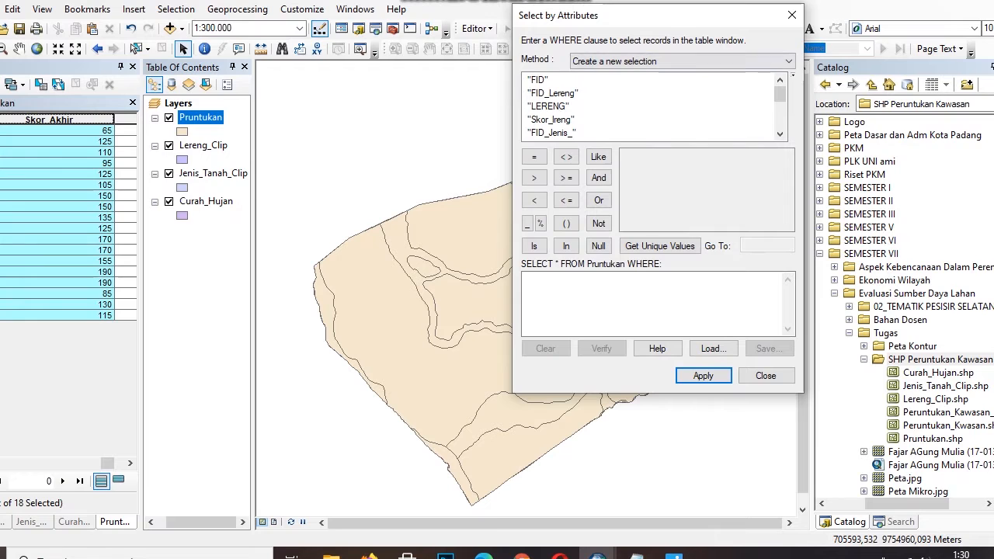
{"action": "scroll", "coordinate": [653, 107], "scroll_direction": "down", "scroll_amount": 3}
{"action": "left_click", "coordinate": [552, 119]}
{"action": "double_click", "coordinate": [552, 119]}
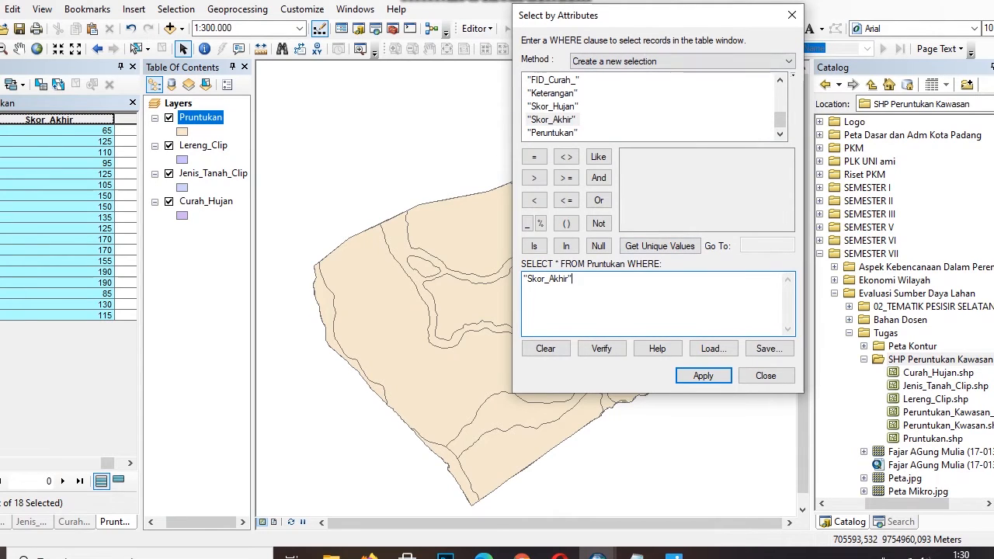
{"action": "left_click", "coordinate": [792, 15]}
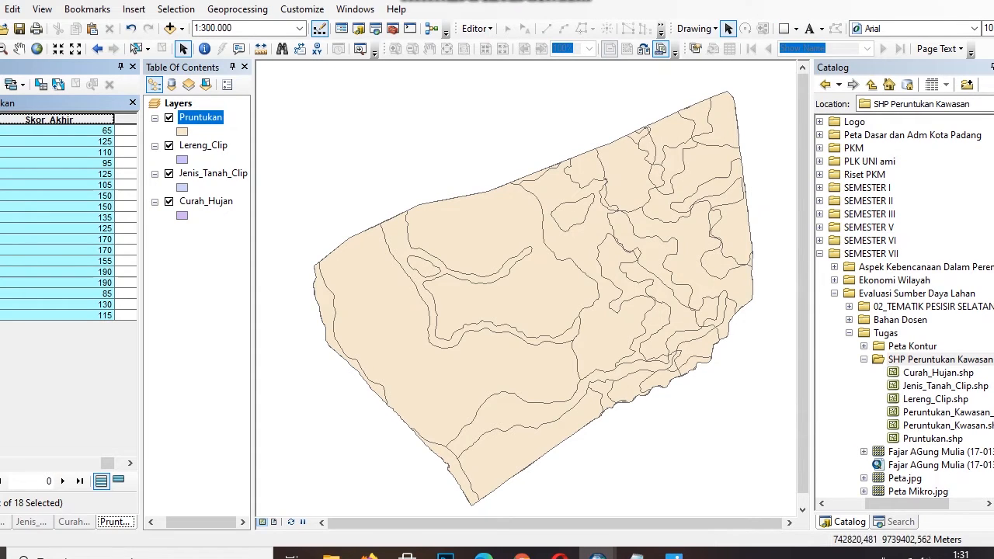
- Switch to Photos and examine the score ranges for the Lindung, Penyangga and Budidaya classes, then return to ArcMap
{"action": "mouse_move", "coordinate": [674, 554]}
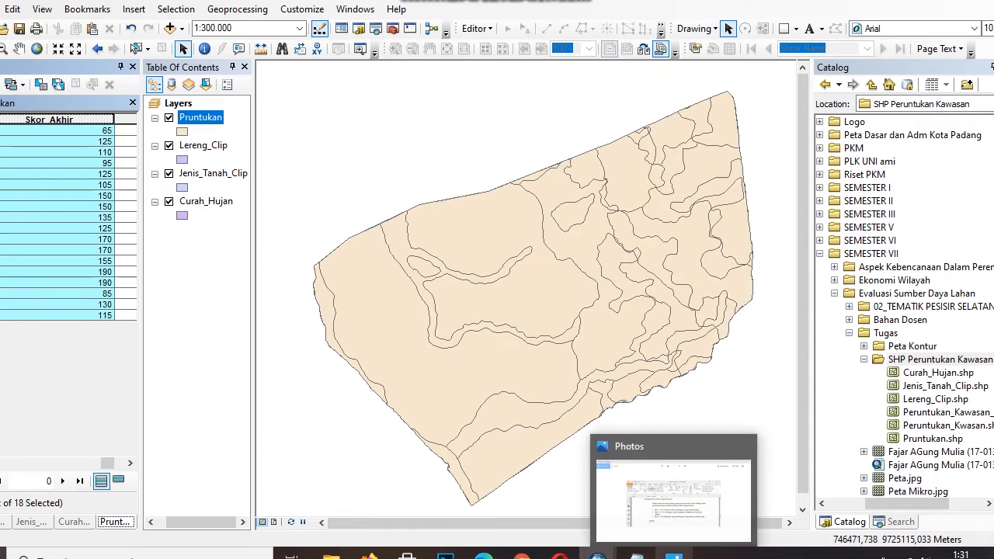
{"action": "left_click", "coordinate": [674, 497]}
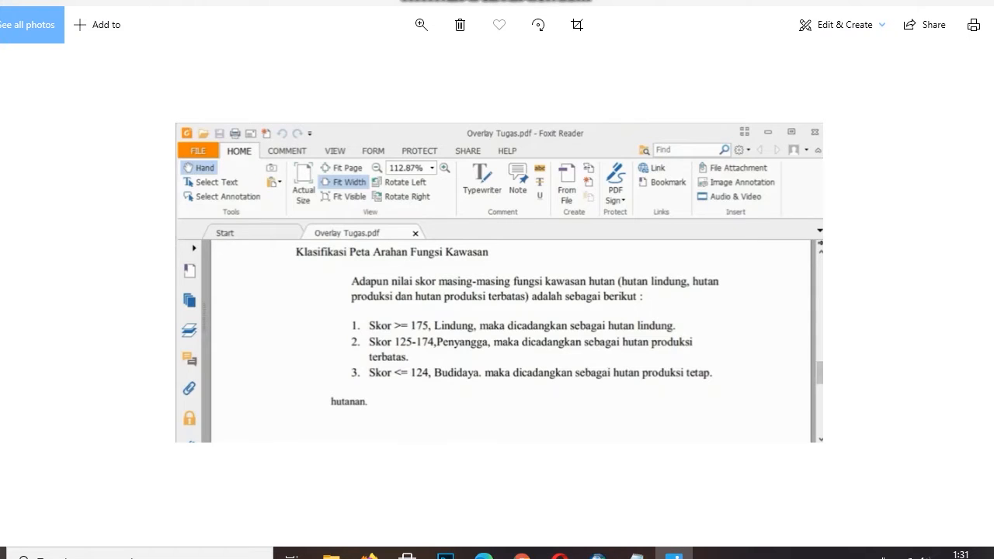
{"action": "left_click", "coordinate": [421, 24]}
{"action": "left_click_drag", "start_coordinate": [348, 64], "coordinate": [367, 65]}
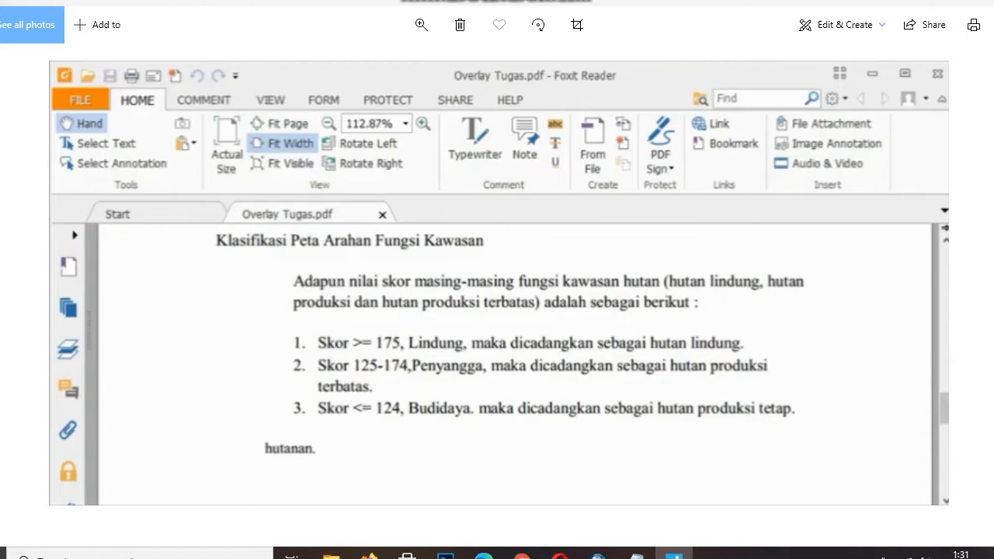
{"action": "left_click", "coordinate": [977, 1]}
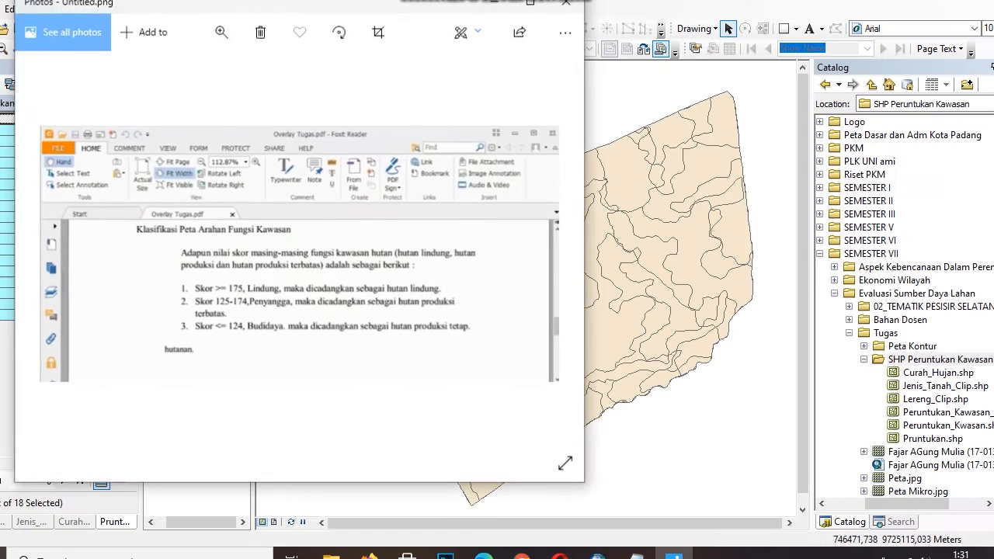
{"action": "left_click_drag", "start_coordinate": [310, 5], "coordinate": [750, 54]}
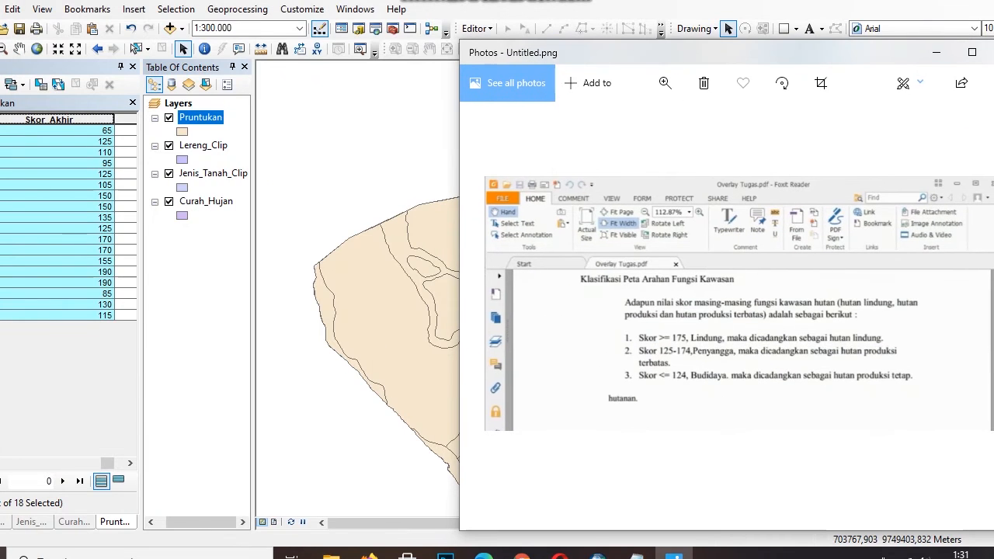
{"action": "left_click", "coordinate": [108, 464]}
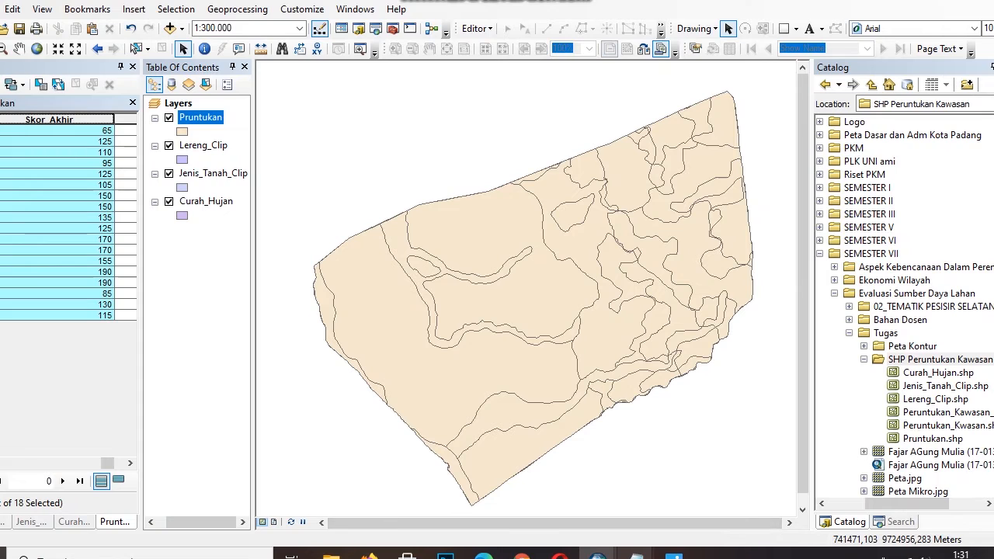
{"action": "left_click", "coordinate": [673, 556]}
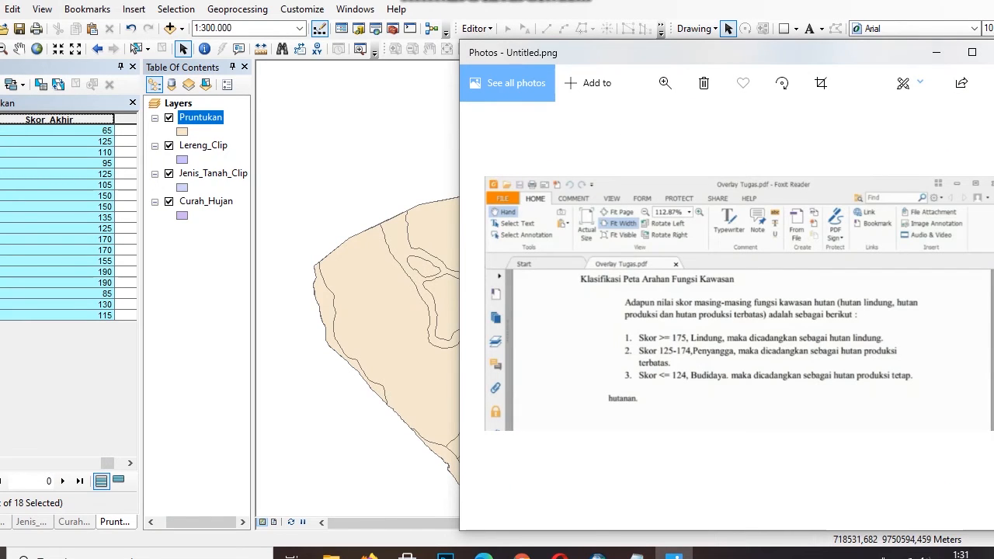
{"action": "left_click", "coordinate": [417, 240]}
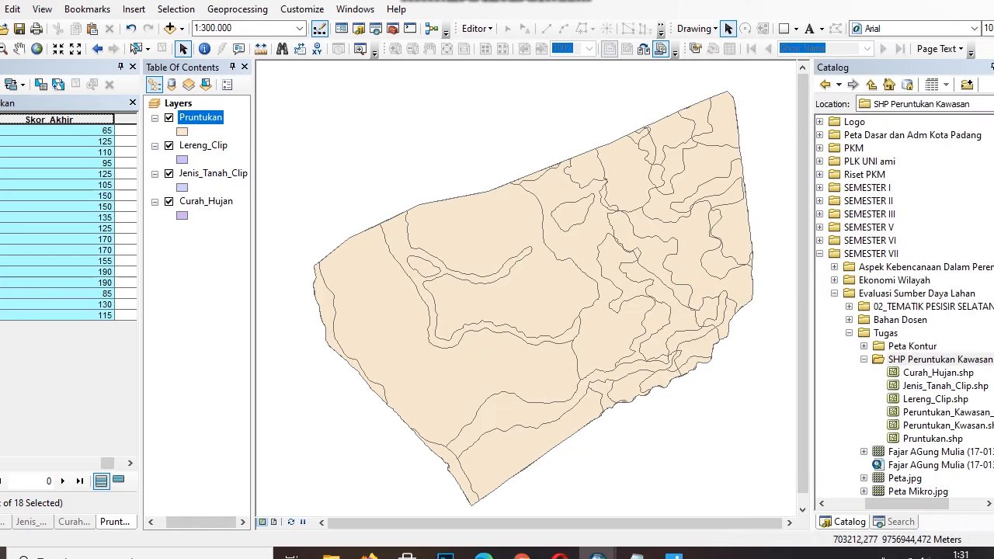
- Select the Pruntukan records by attributes with the query "Skor_Akhir">=175
{"action": "left_click", "coordinate": [41, 84]}
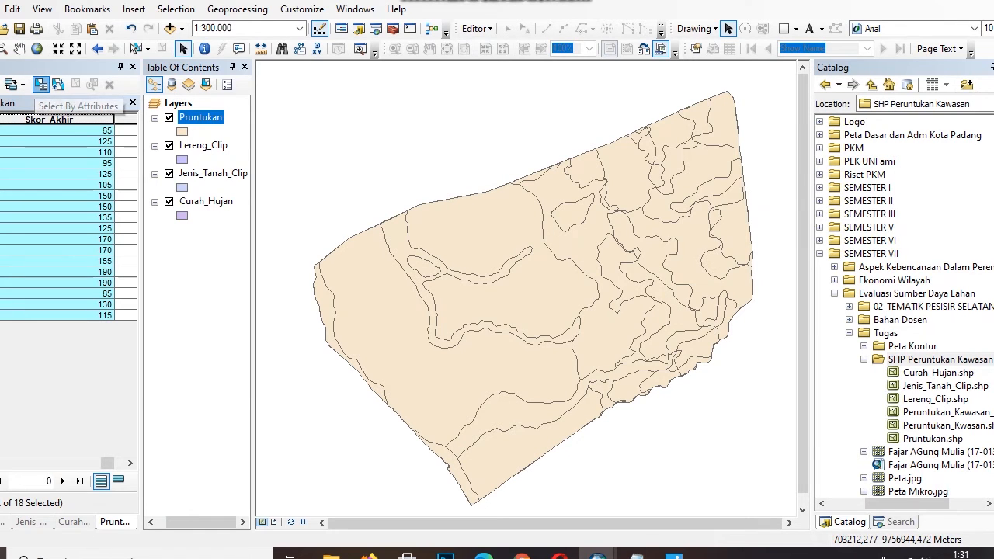
{"action": "left_click_drag", "start_coordinate": [171, 12], "coordinate": [625, 32]}
{"action": "scroll", "coordinate": [570, 123], "scroll_direction": "down", "scroll_amount": 3}
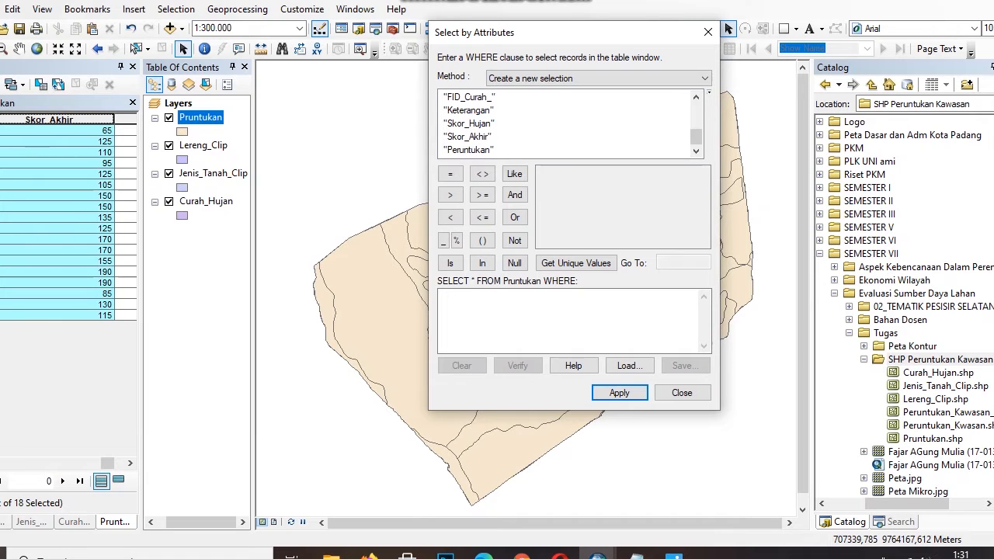
{"action": "double_click", "coordinate": [469, 135]}
{"action": "left_click", "coordinate": [675, 554]}
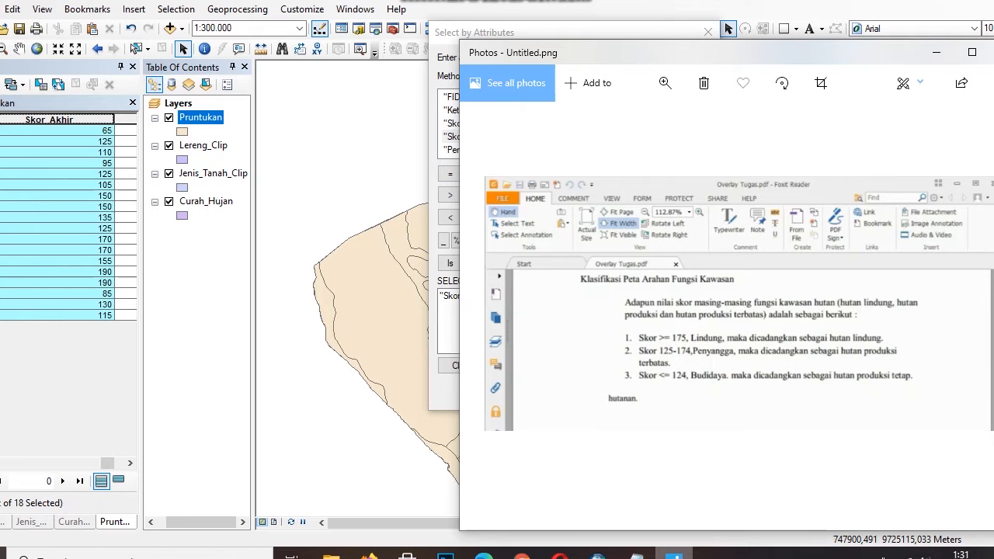
{"action": "left_click", "coordinate": [673, 556]}
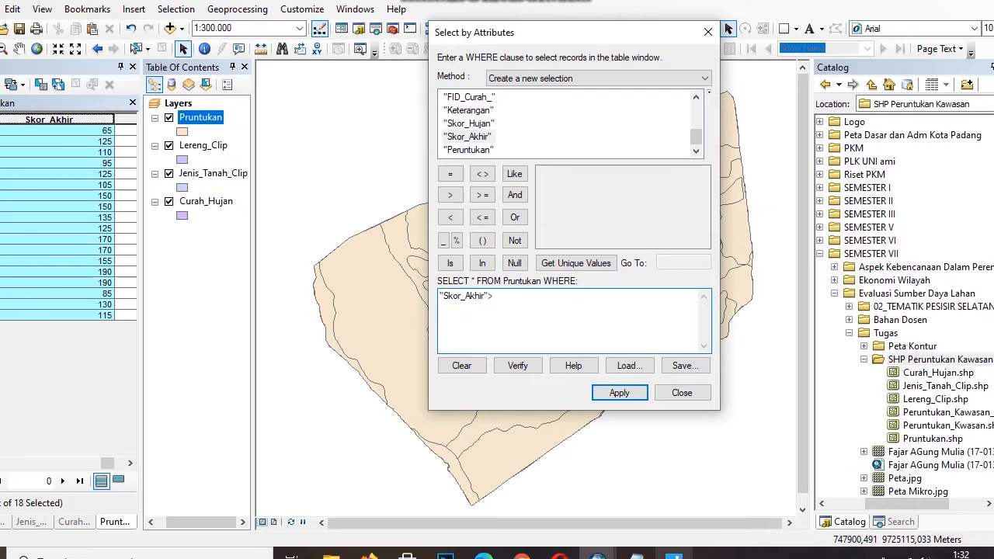
{"action": "type", "text": "=175"}
{"action": "left_click_drag", "start_coordinate": [505, 32], "coordinate": [296, 131]}
{"action": "left_click", "coordinate": [914, 373]}
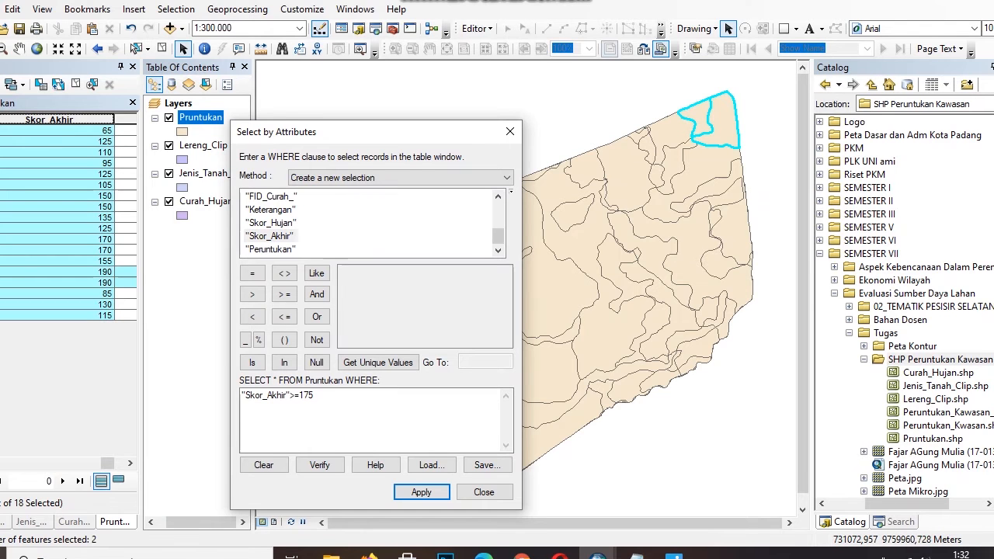
- Move the selection dialog clear of the layer list and start an edit session on the Pruntukan layer
{"action": "left_click_drag", "start_coordinate": [296, 131], "coordinate": [236, 262]}
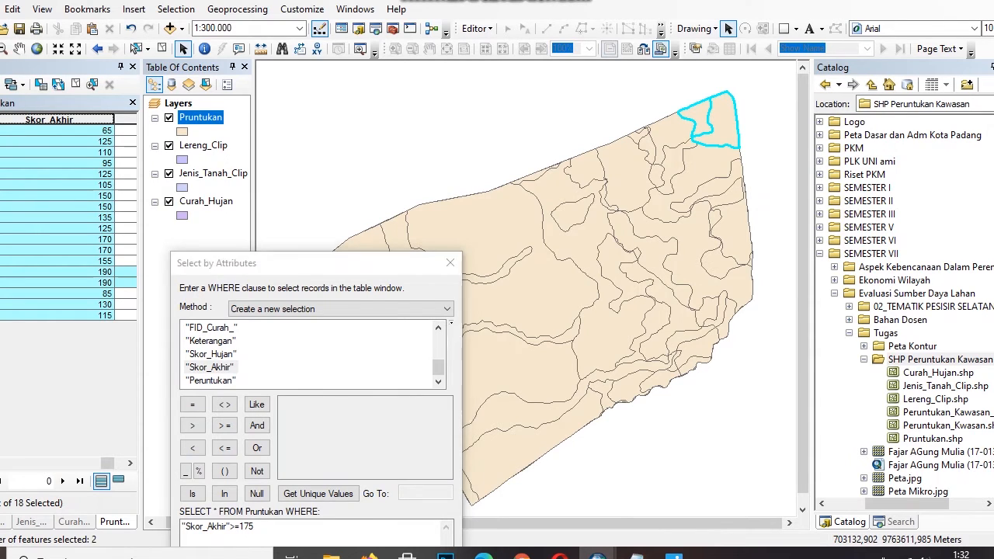
{"action": "right_click", "coordinate": [201, 118]}
{"action": "mouse_move", "coordinate": [271, 311]}
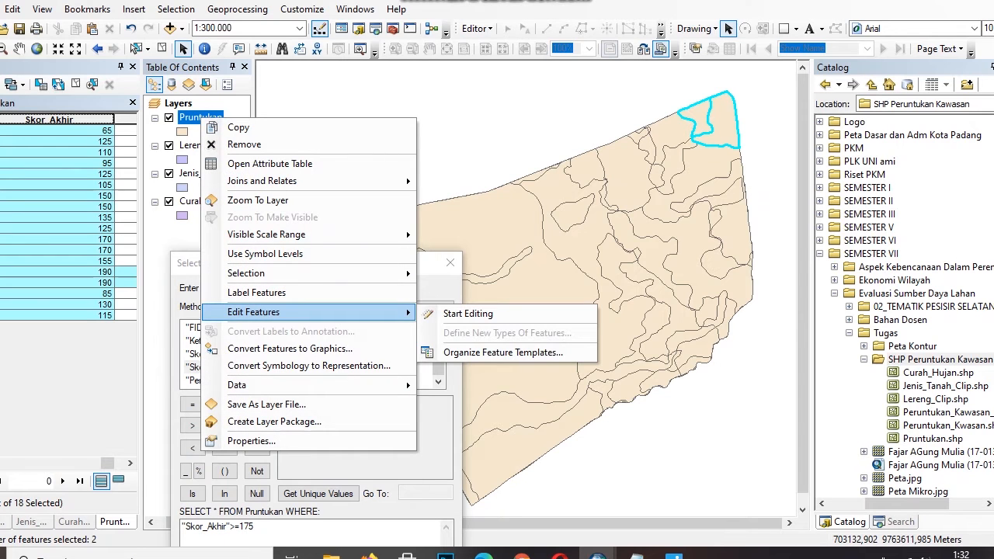
{"action": "left_click", "coordinate": [468, 313]}
{"action": "left_click", "coordinate": [584, 437]}
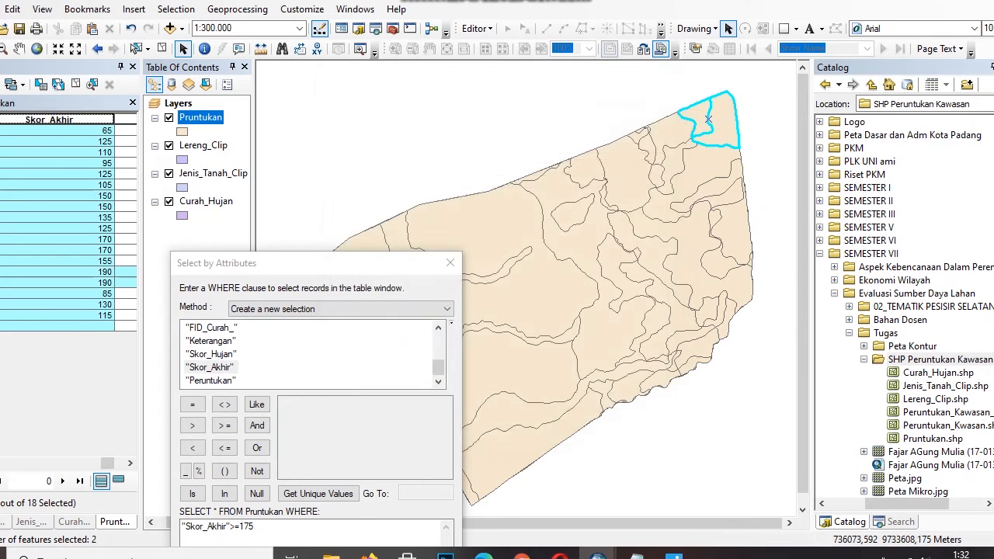
- Set the Peruntukan attribute of all selected Pruntukan features to Lindung
{"action": "right_click", "coordinate": [708, 119]}
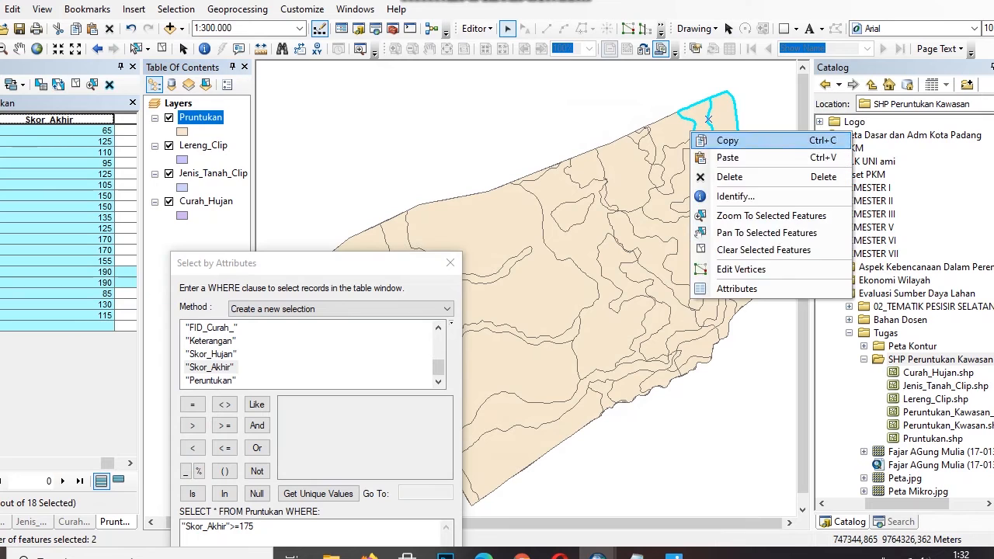
{"action": "left_click", "coordinate": [736, 288]}
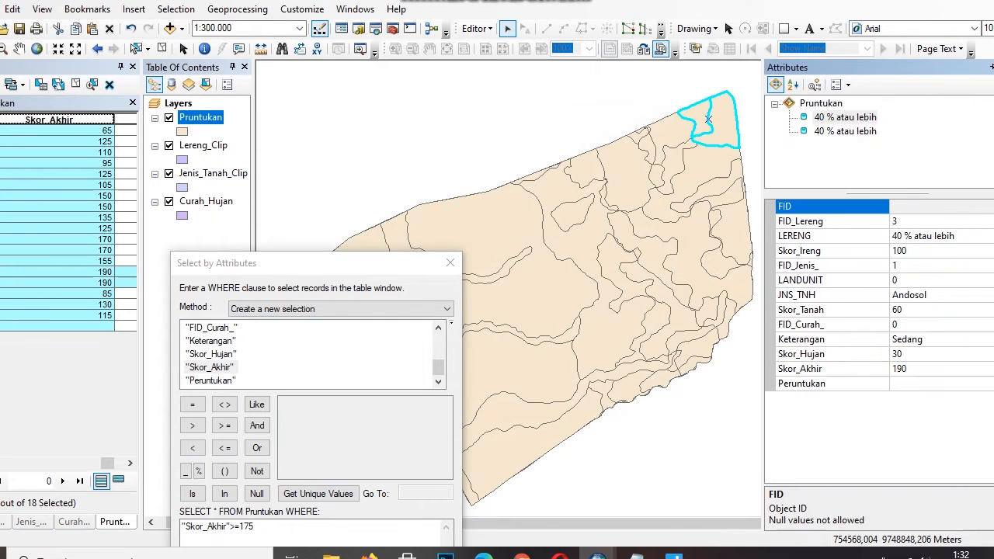
{"action": "left_click", "coordinate": [920, 384]}
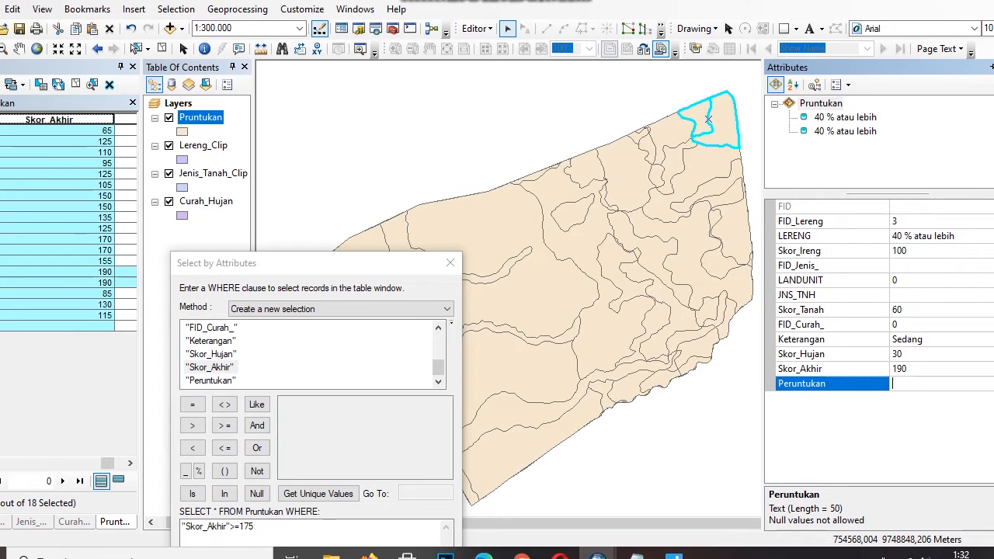
{"action": "type", "text": "Lindung"}
{"action": "key", "text": "Return"}
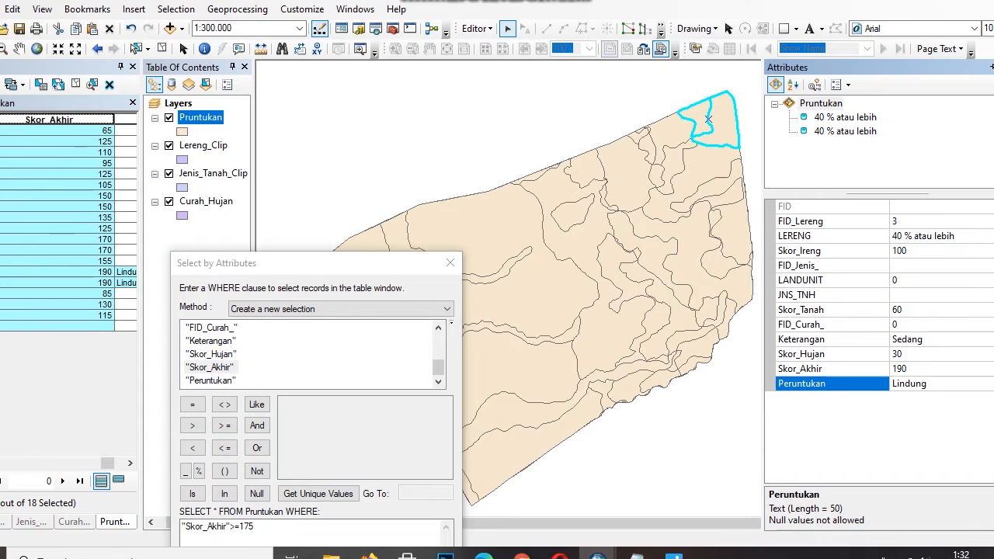
- Move the selection dialog off the attribute table and check the Penyangga score range in Photos, returning to ArcMap
{"action": "left_click_drag", "start_coordinate": [311, 263], "coordinate": [876, 66]}
{"action": "left_click", "coordinate": [673, 556]}
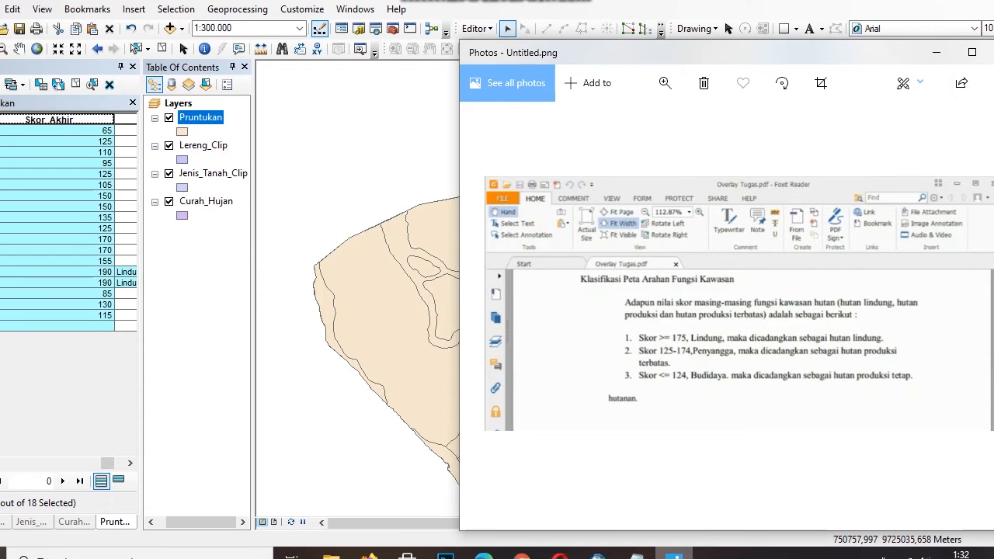
{"action": "key", "text": "alt+Tab"}
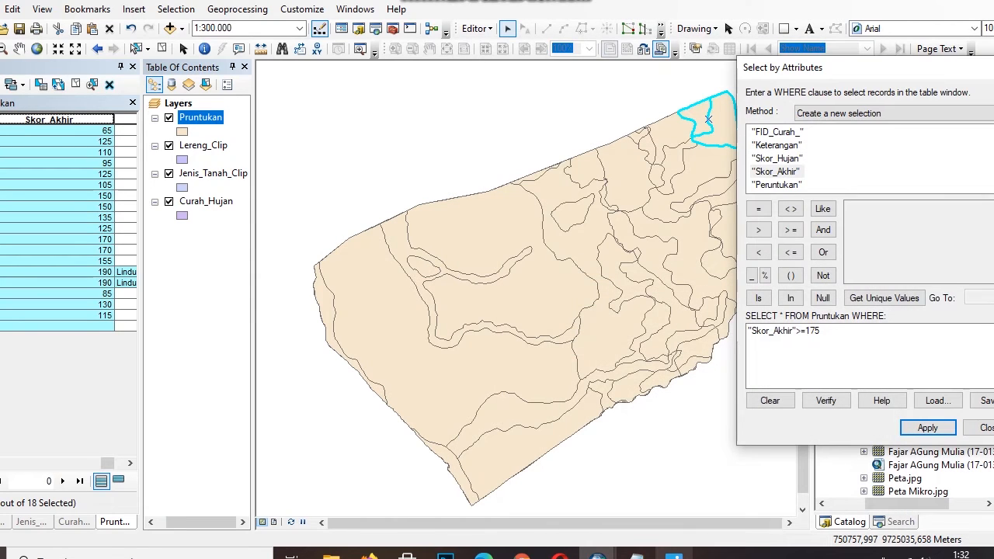
- Select the Pruntukan records with the query "Skor_Akhir">=125 AND "Skor_Akhir" <=174, consulting the class ranges in Photos
{"action": "left_click", "coordinate": [821, 332]}
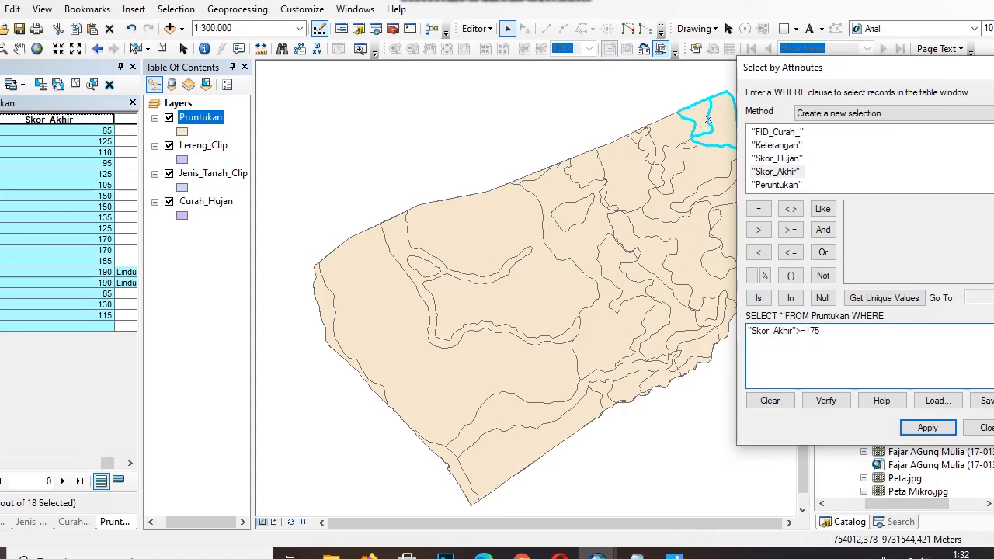
{"action": "key", "text": "shift+Left"}
{"action": "type", "text": "125"}
{"action": "left_click", "coordinate": [674, 556]}
{"action": "key", "text": "alt+Tab"}
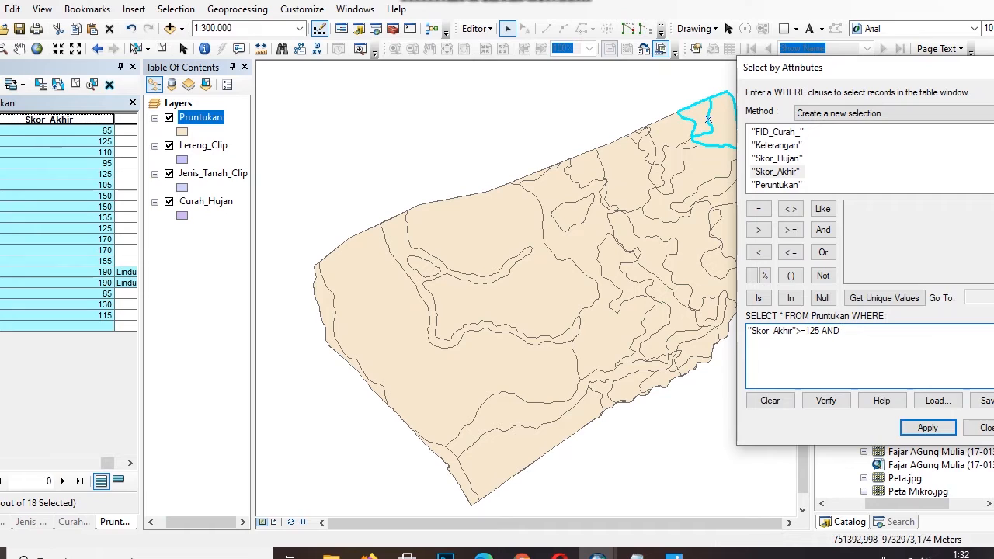
{"action": "double_click", "coordinate": [777, 172]}
{"action": "key", "text": "alt+Tab"}
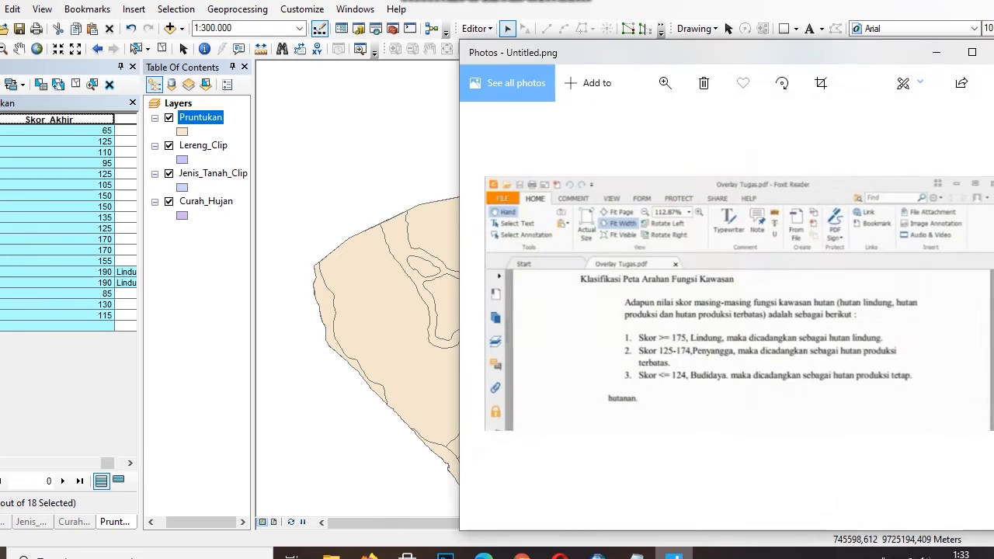
{"action": "key", "text": "alt+Tab"}
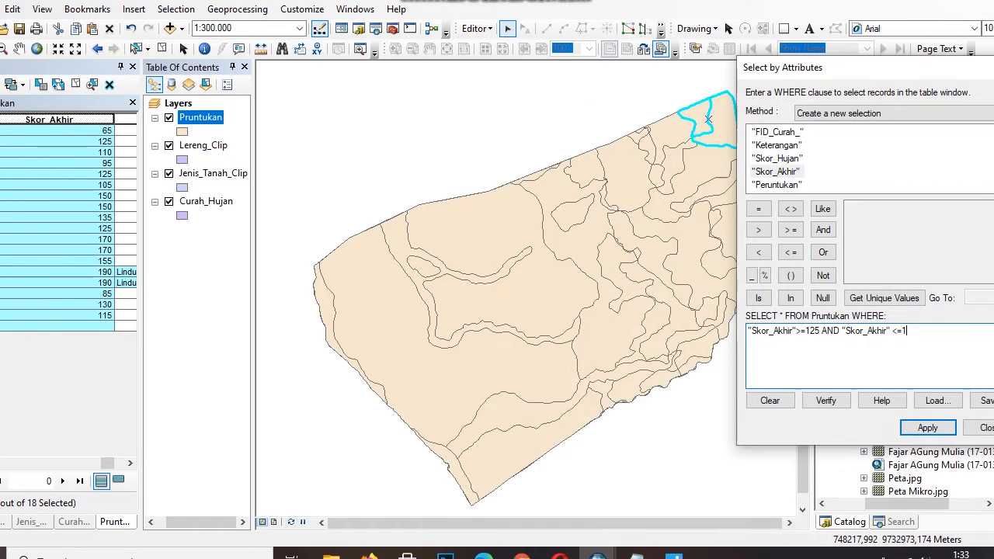
{"action": "type", "text": "4"}
{"action": "left_click", "coordinate": [927, 428]}
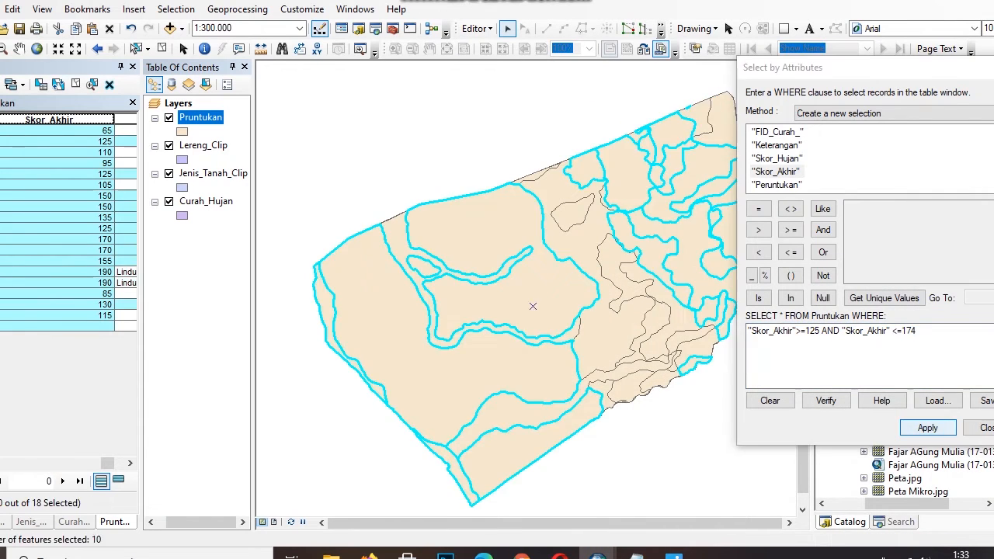
- Set the Peruntukan attribute of all selected Pruntukan features to Penyangga
{"action": "left_click_drag", "start_coordinate": [782, 68], "coordinate": [129, 118]}
{"action": "right_click", "coordinate": [630, 189]}
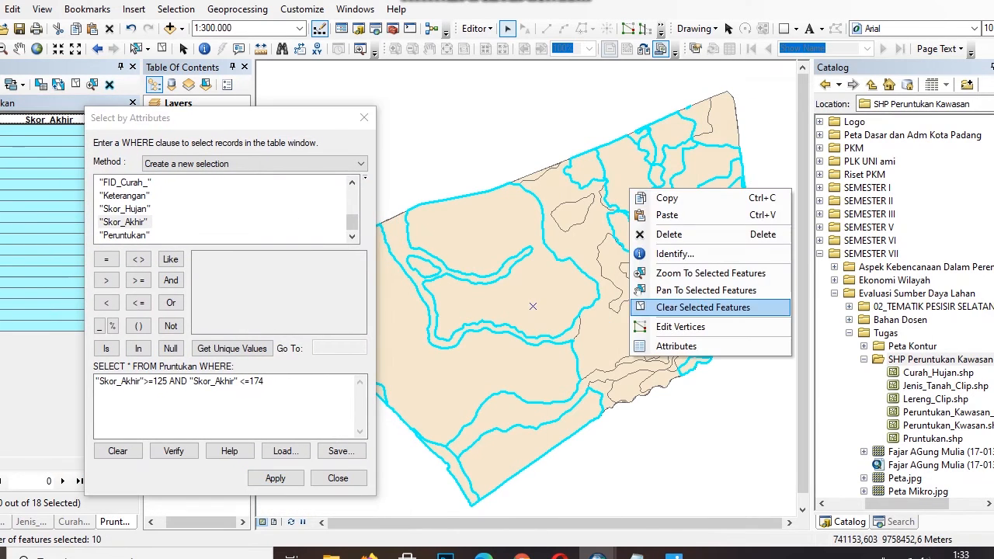
{"action": "left_click", "coordinate": [676, 346]}
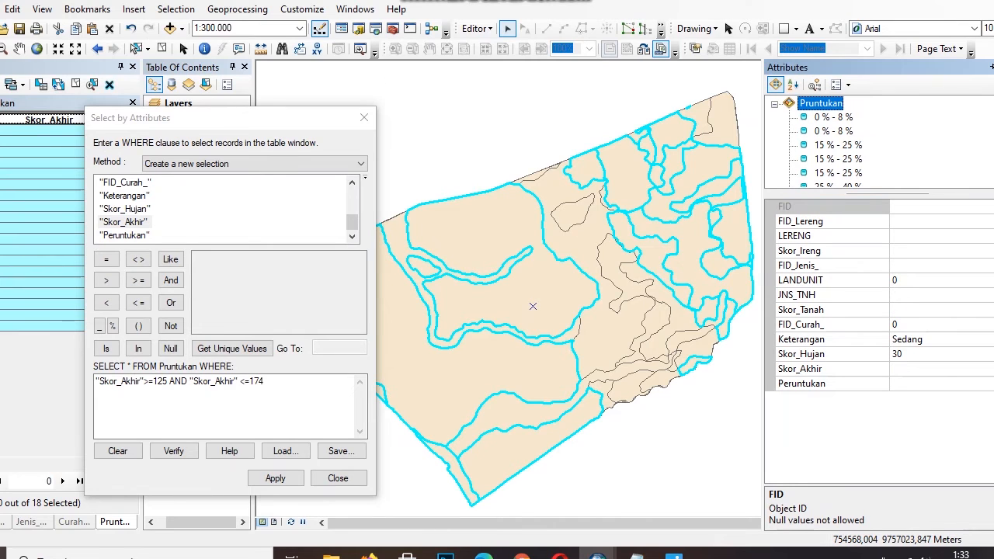
{"action": "left_click", "coordinate": [915, 384]}
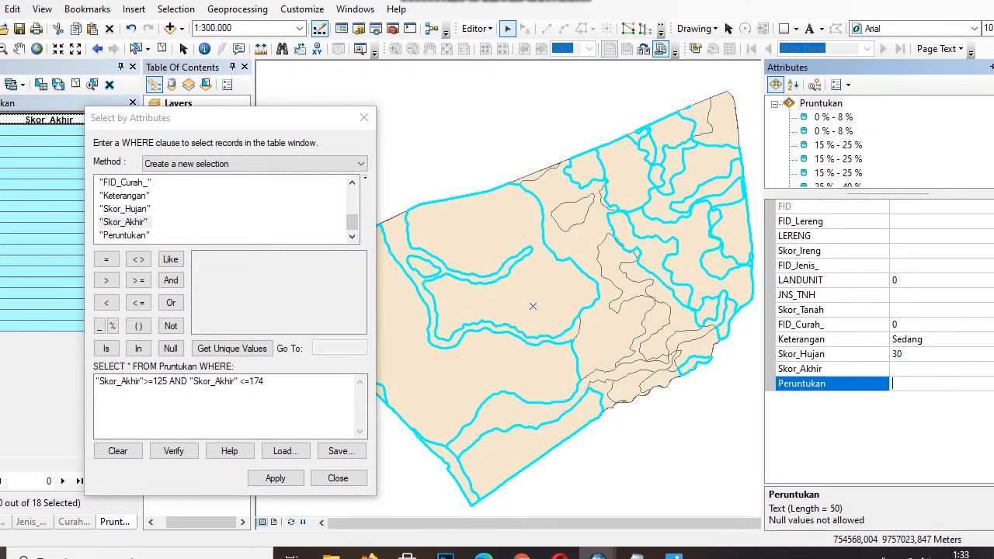
{"action": "type", "text": "Penyangga"}
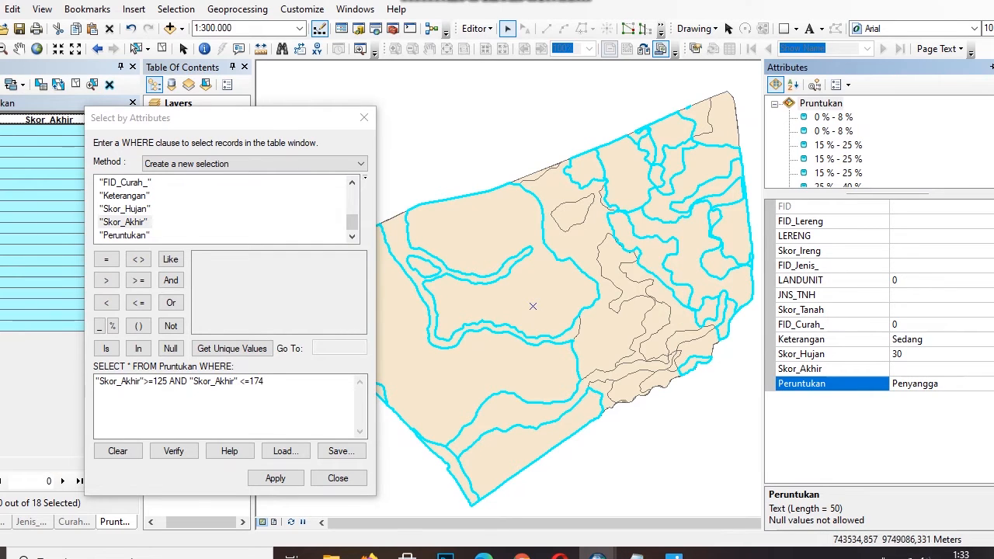
- Check the Budidaya score range in Photos and select the Pruntukan records with the query "Skor_Akhir"<=124
{"action": "left_click_drag", "start_coordinate": [194, 117], "coordinate": [782, 73]}
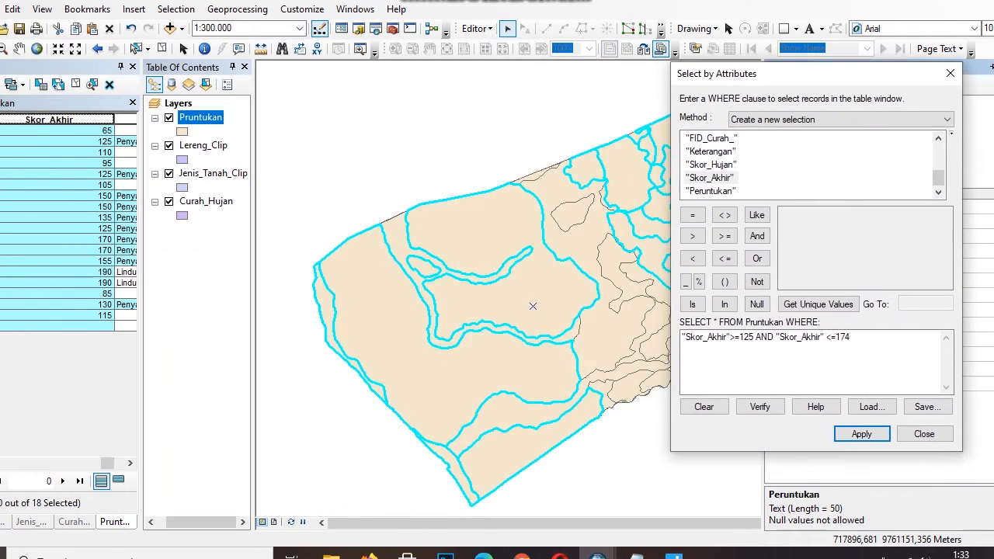
{"action": "left_click", "coordinate": [675, 557]}
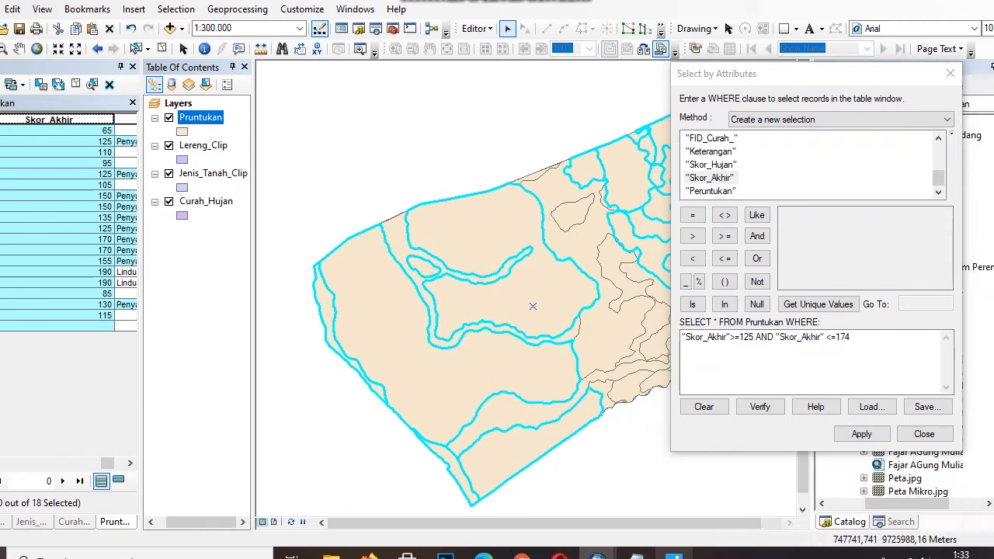
{"action": "key", "text": "alt+Tab"}
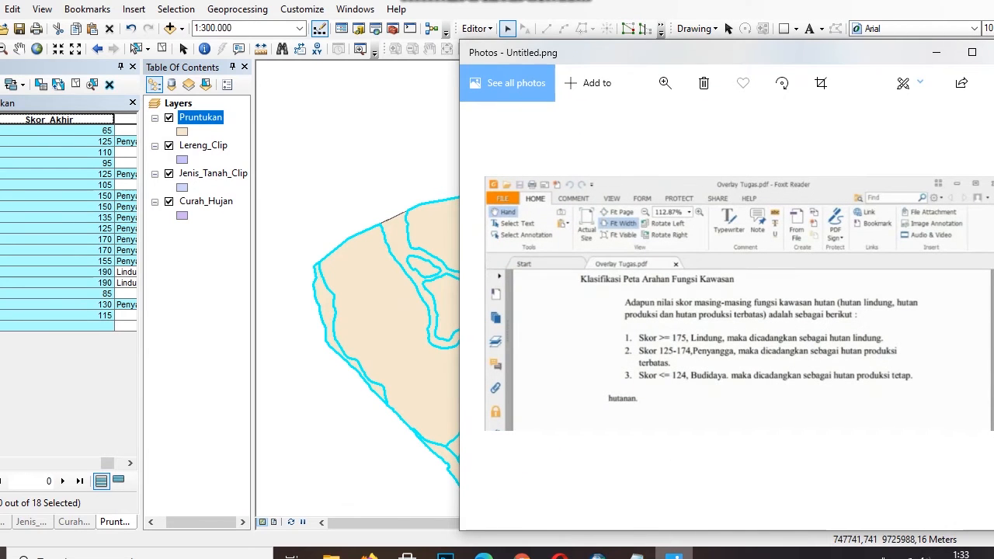
{"action": "key", "text": "alt+Tab"}
{"action": "left_click_drag", "start_coordinate": [851, 337], "coordinate": [735, 338]}
{"action": "key", "text": "BackSpace"}
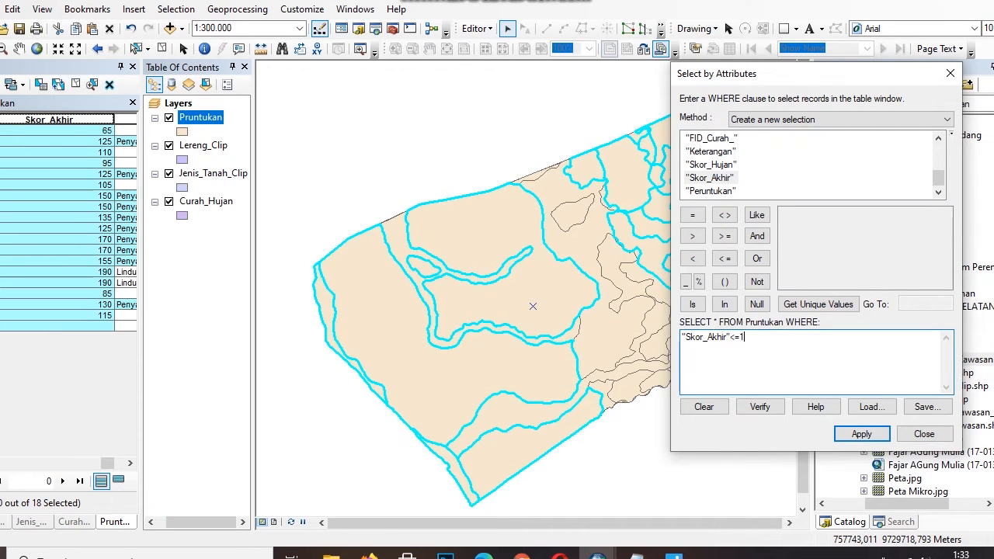
{"action": "type", "text": "<=124"}
{"action": "left_click", "coordinate": [862, 435]}
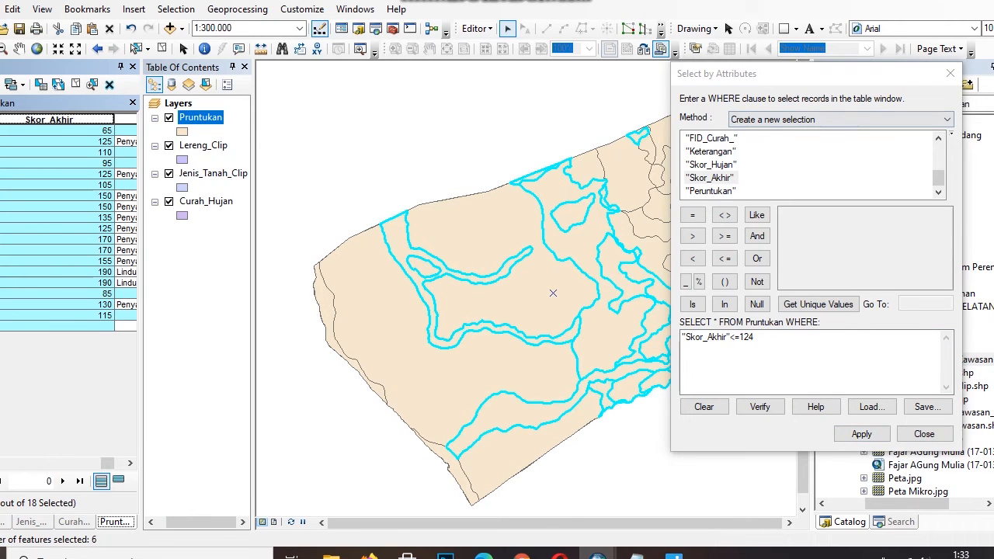
- Set the Peruntukan attribute of all selected features to Budidaya and close the selection and attribute windows
{"action": "left_click_drag", "start_coordinate": [825, 74], "coordinate": [459, 12]}
{"action": "left_click_drag", "start_coordinate": [380, 11], "coordinate": [185, 46]}
{"action": "right_click", "coordinate": [558, 177]}
{"action": "left_click", "coordinate": [591, 337]}
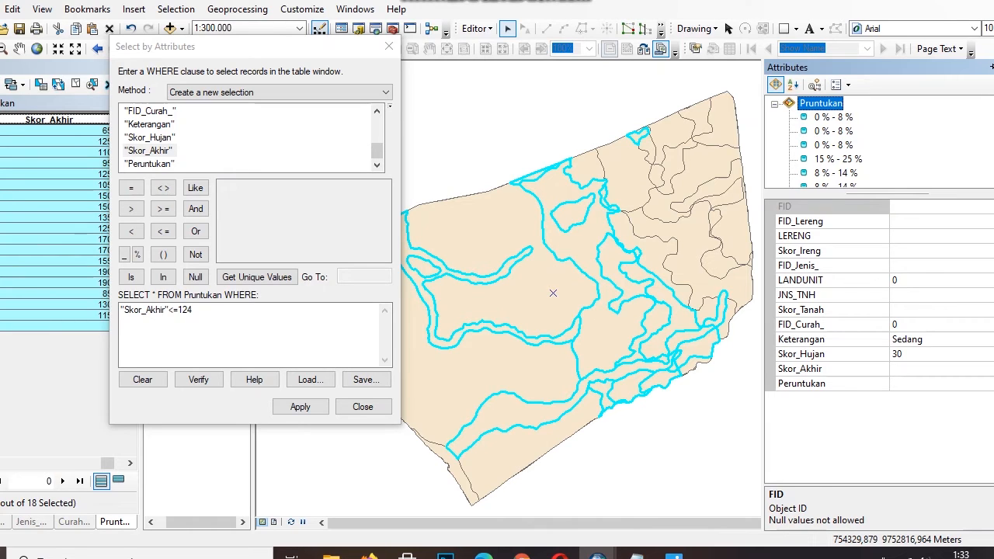
{"action": "left_click", "coordinate": [919, 384]}
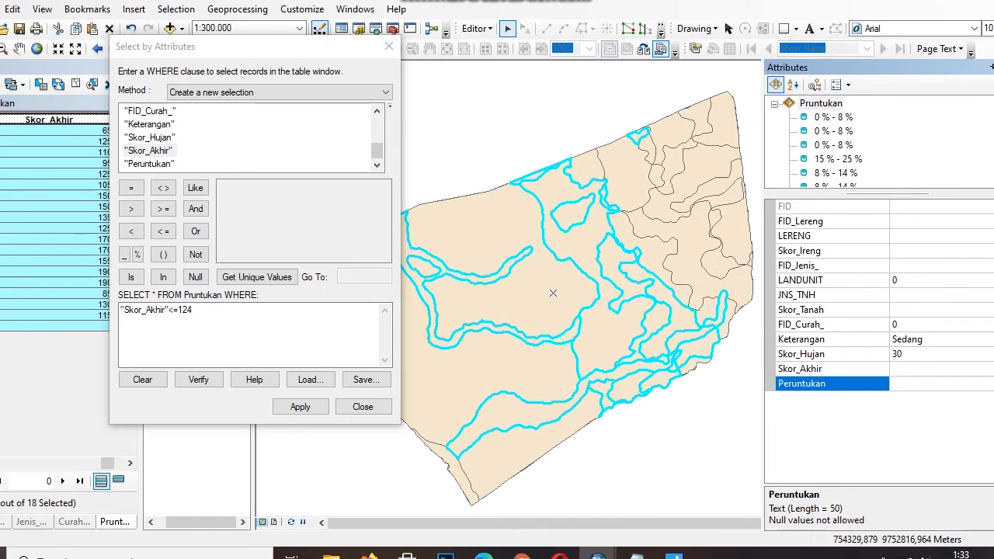
{"action": "type", "text": "Budidaya"}
{"action": "key", "text": "Return"}
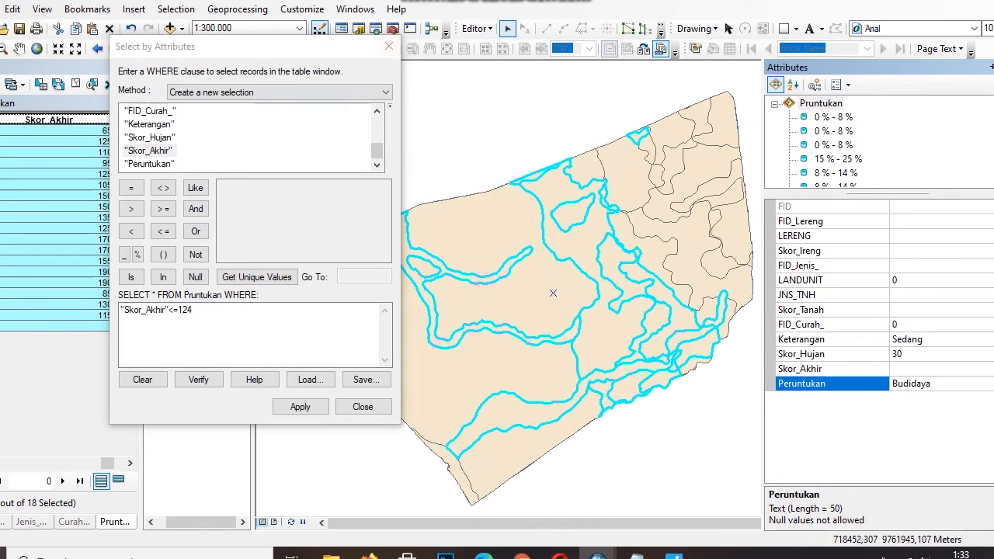
{"action": "left_click", "coordinate": [389, 46]}
{"action": "left_click", "coordinate": [993, 67]}
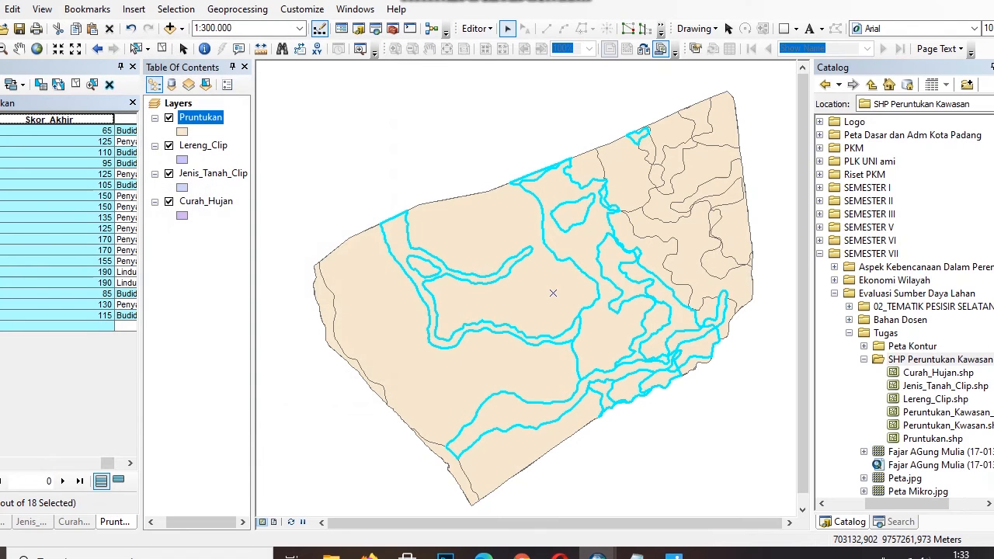
- Clear the feature selection and review the Peruntukan column beside Skor_Akhir in the attribute table
{"action": "left_click_drag", "start_coordinate": [108, 464], "coordinate": [117, 463]}
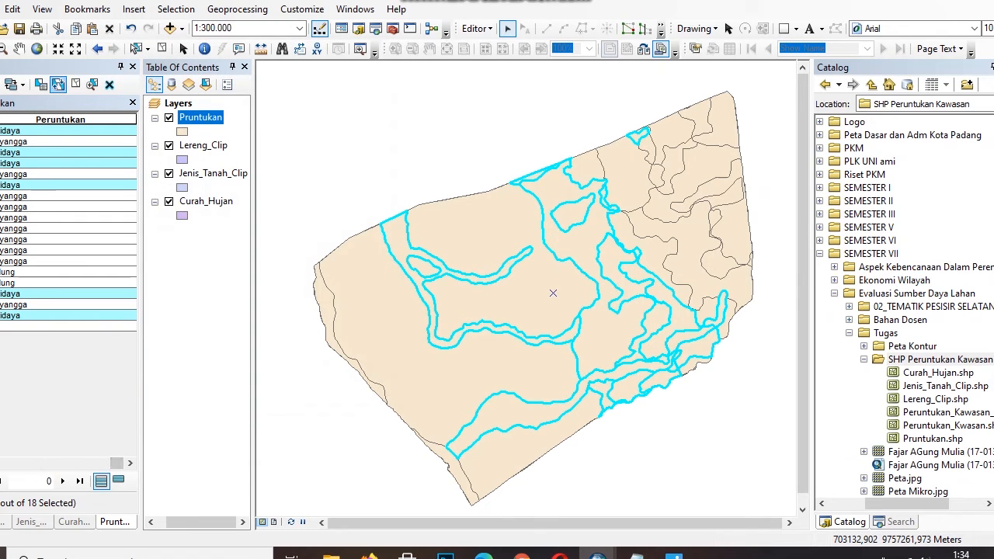
{"action": "left_click", "coordinate": [75, 84]}
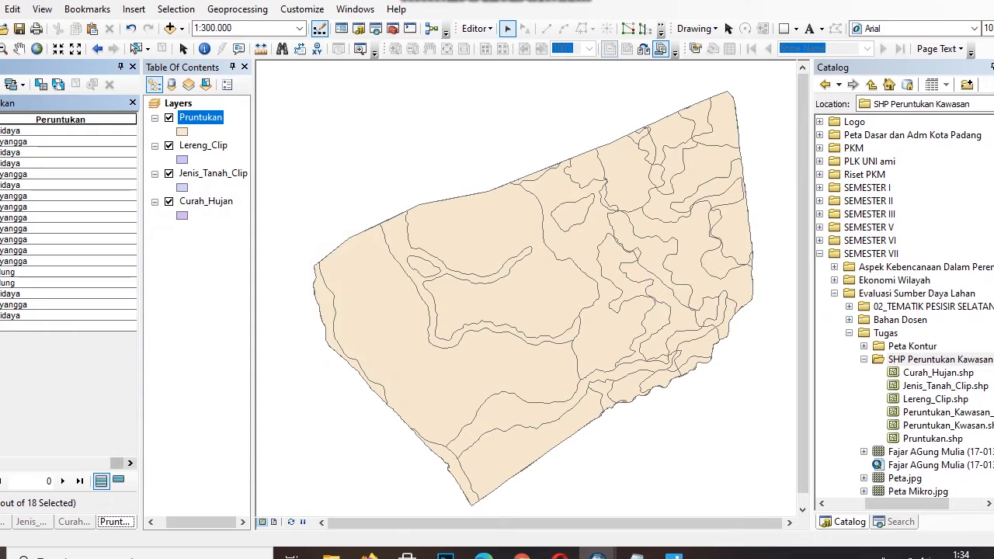
{"action": "left_click_drag", "start_coordinate": [117, 464], "coordinate": [112, 464]}
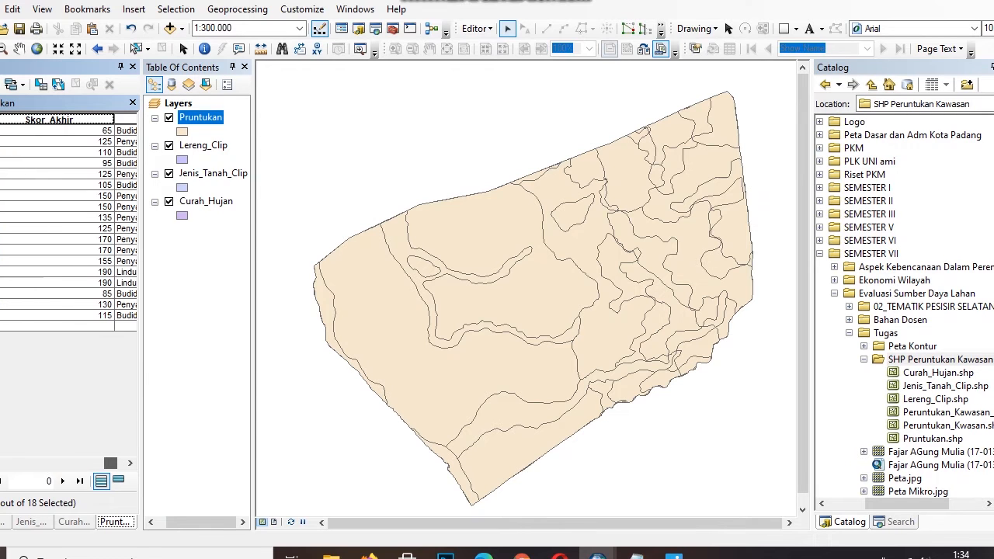
- Compare the classes with the score ranges in Photos, then return to ArcMap and save the edits
{"action": "left_click", "coordinate": [674, 556]}
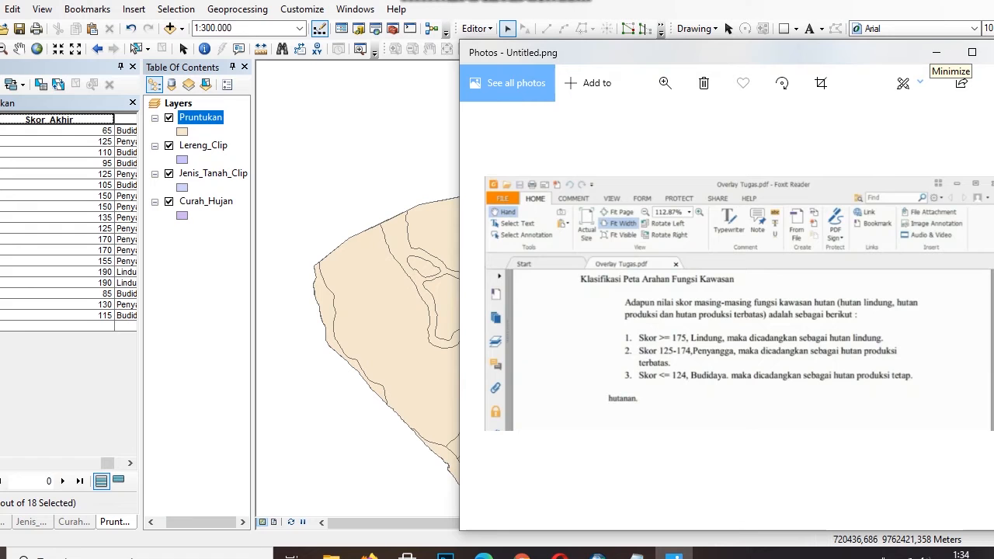
{"action": "left_click", "coordinate": [936, 53]}
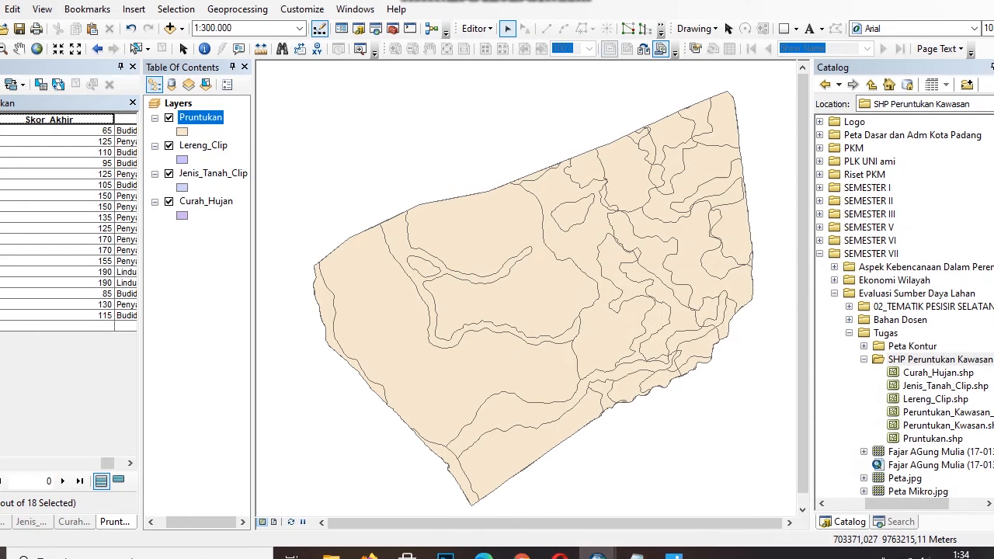
{"action": "left_click", "coordinate": [475, 28]}
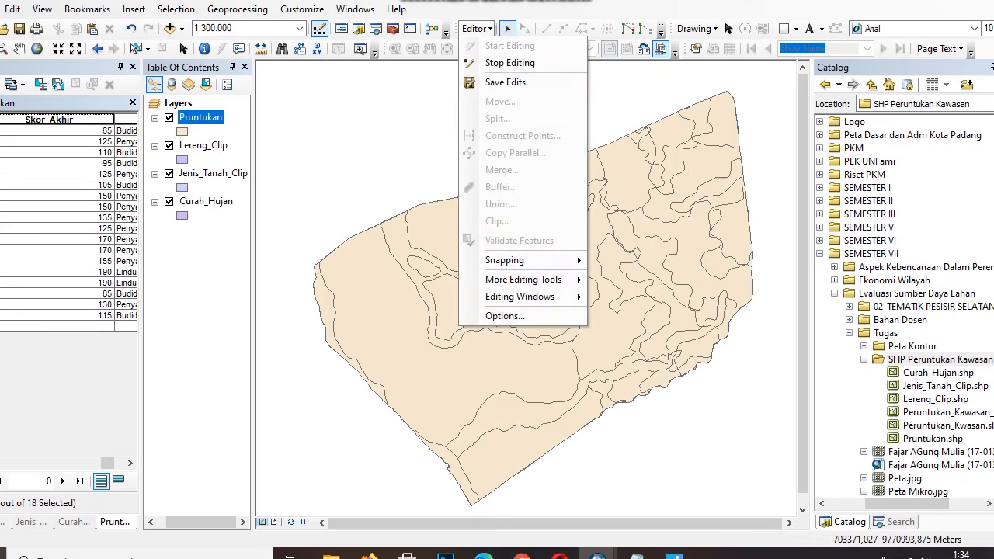
{"action": "left_click", "coordinate": [505, 81]}
- Symbolize the Pruntukan layer by unique values of the Peruntukan field, adding all its values
{"action": "right_click", "coordinate": [201, 117]}
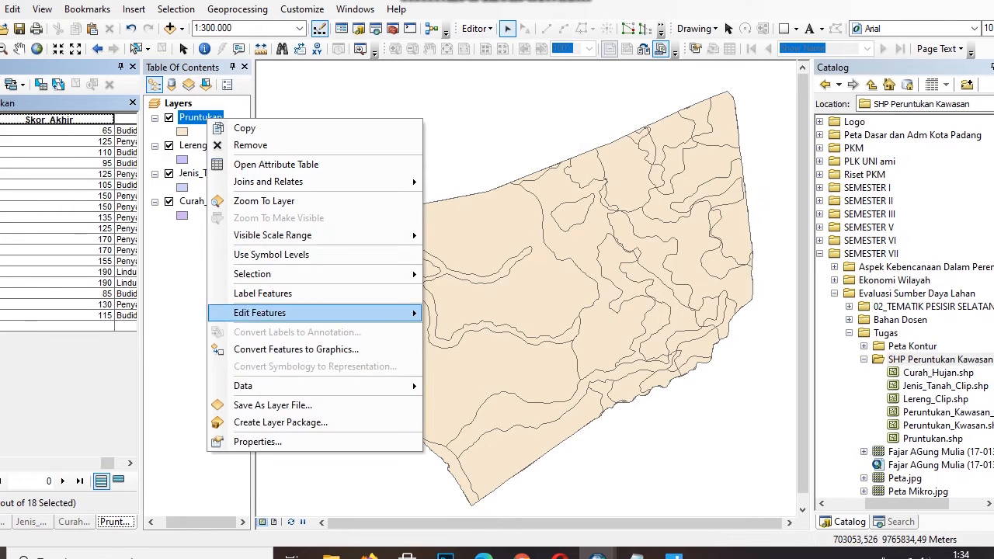
{"action": "left_click", "coordinate": [257, 441]}
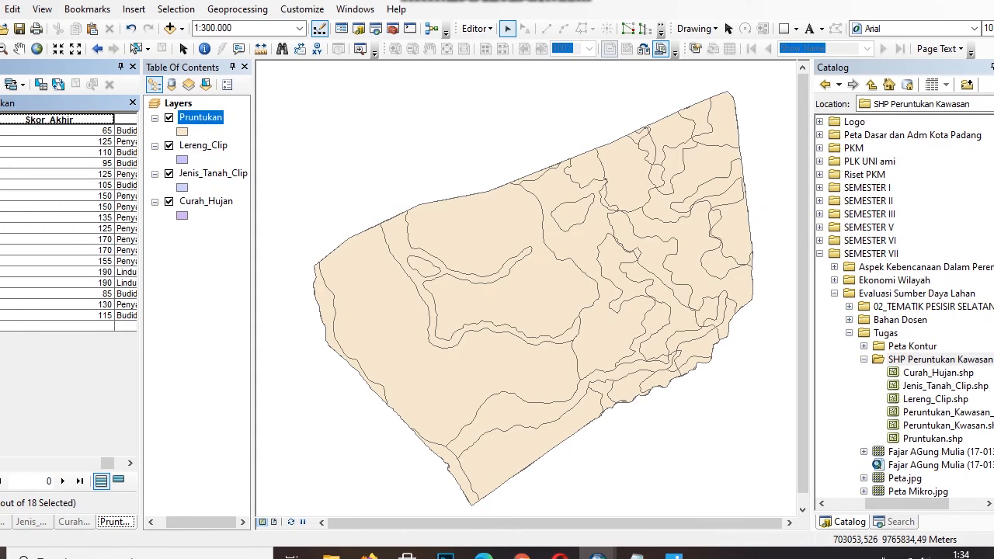
{"action": "left_click_drag", "start_coordinate": [404, 56], "coordinate": [607, 53]}
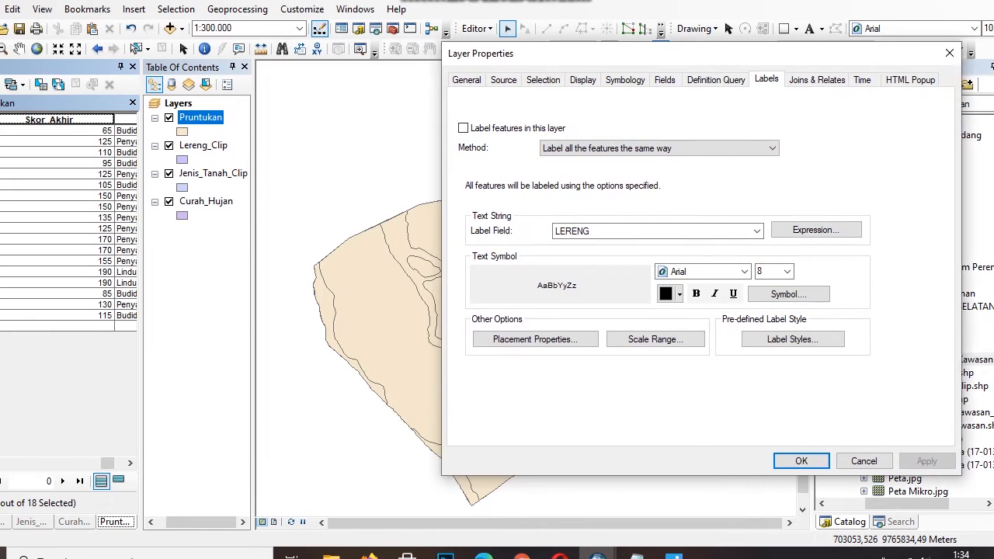
{"action": "left_click_drag", "start_coordinate": [497, 53], "coordinate": [635, 50]}
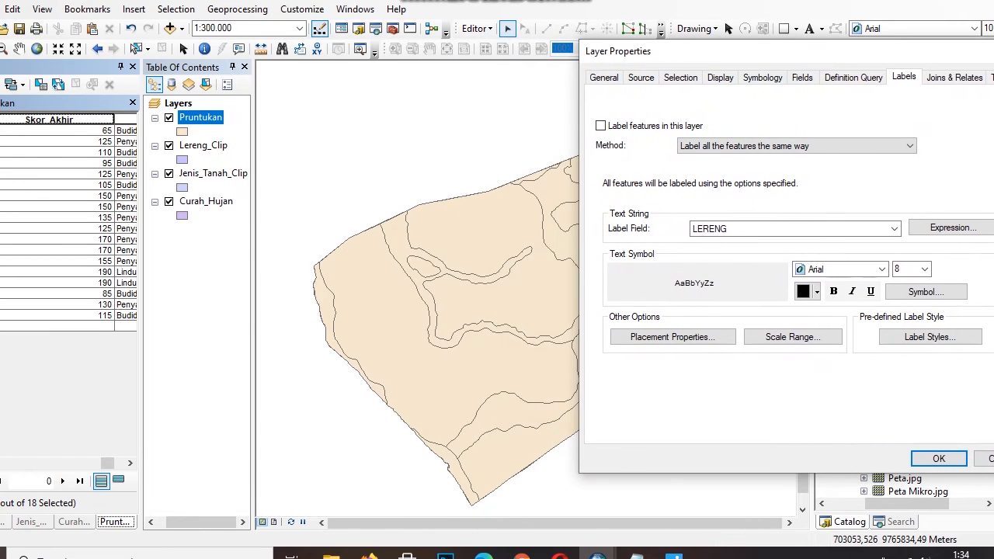
{"action": "left_click", "coordinate": [762, 77]}
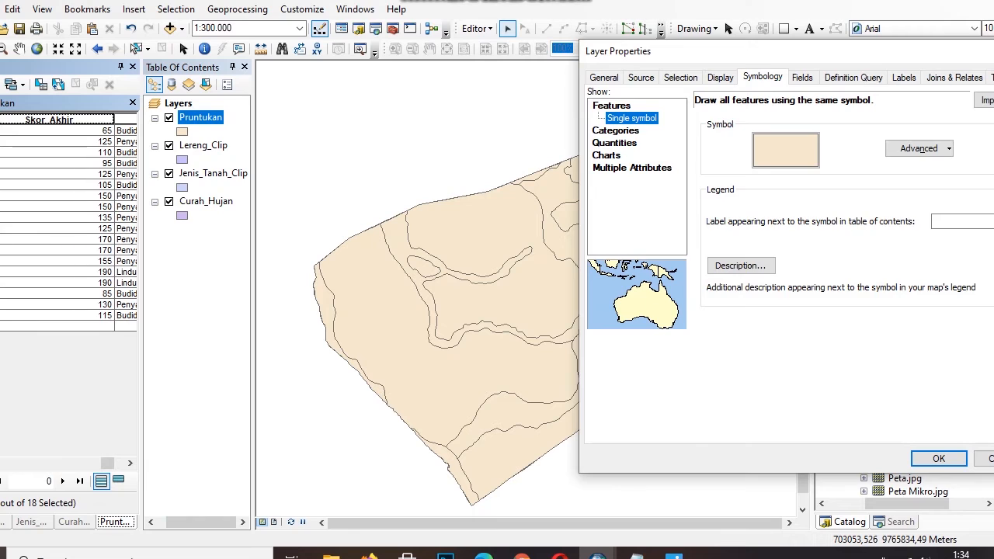
{"action": "left_click", "coordinate": [616, 117]}
{"action": "left_click", "coordinate": [841, 132]}
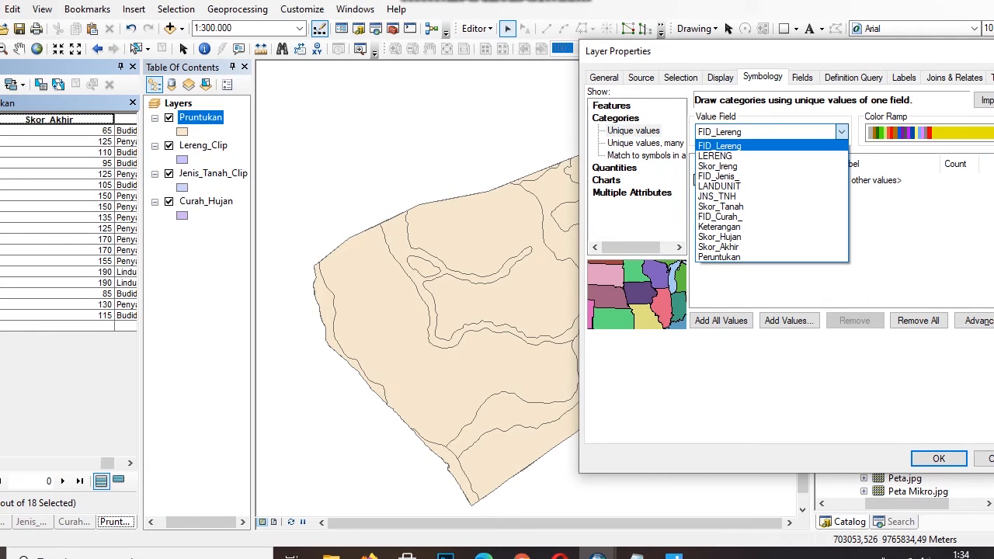
{"action": "left_click", "coordinate": [719, 257]}
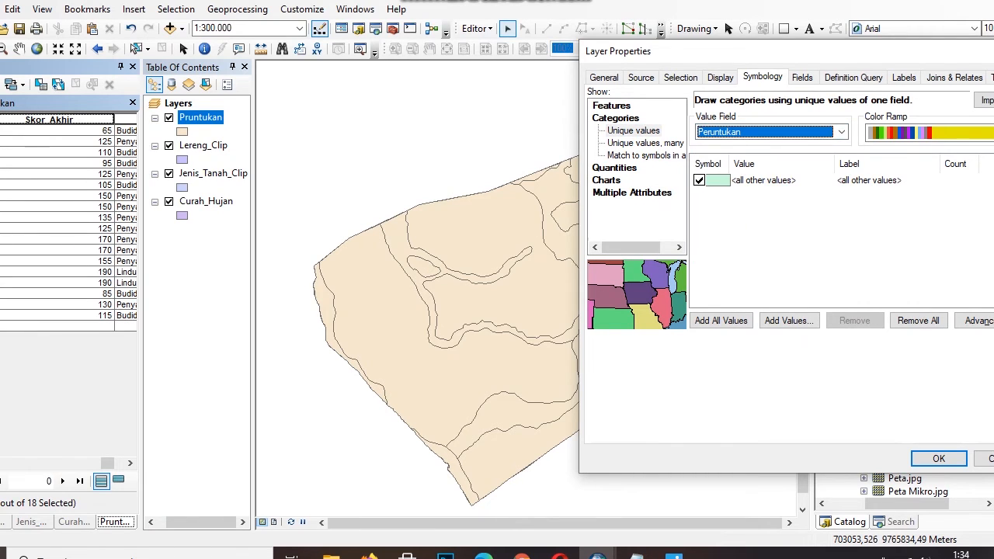
{"action": "left_click", "coordinate": [721, 321]}
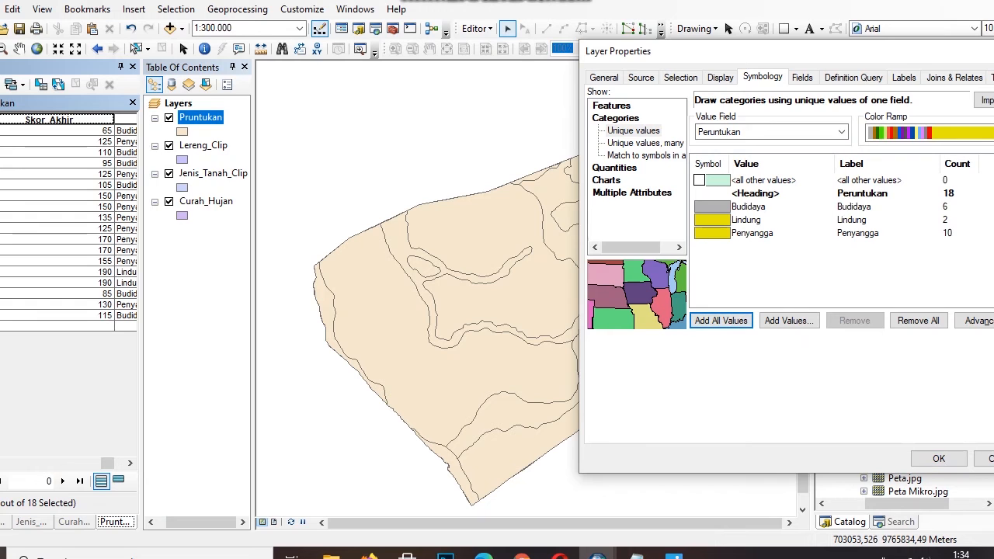
- Give the Budidaya class the Yellow preset symbol with no outline colour
{"action": "double_click", "coordinate": [712, 206]}
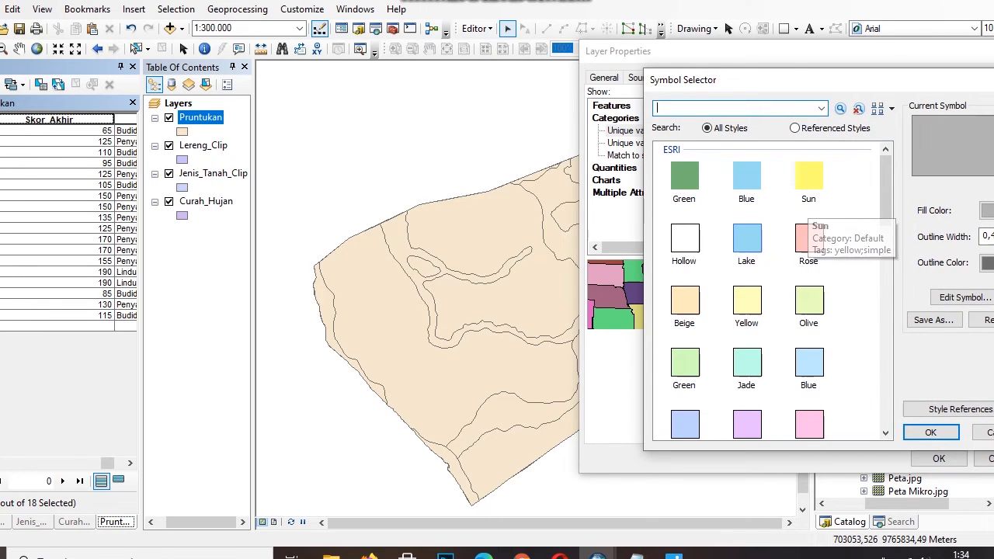
{"action": "left_click_drag", "start_coordinate": [746, 79], "coordinate": [710, 54]}
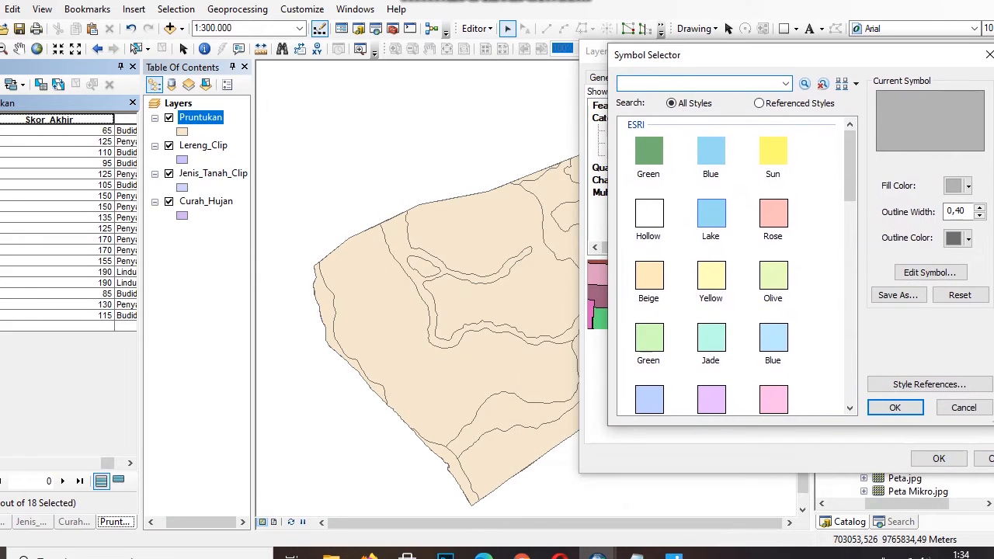
{"action": "left_click", "coordinate": [711, 276]}
{"action": "left_click", "coordinate": [968, 238]}
{"action": "left_click", "coordinate": [945, 261]}
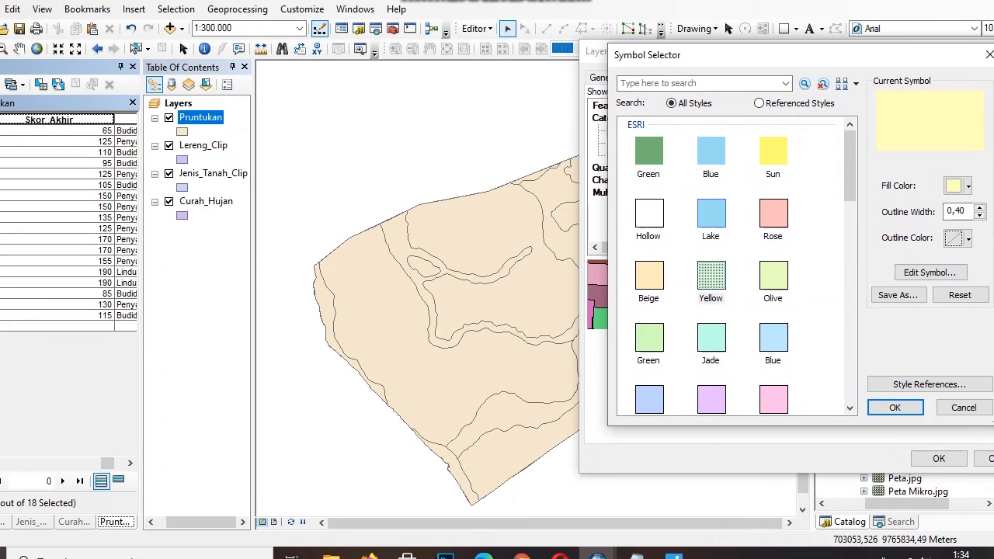
{"action": "left_click", "coordinate": [895, 407]}
- Give the Lindung class the first Green preset symbol with no outline colour
{"action": "left_click", "coordinate": [713, 220]}
{"action": "double_click", "coordinate": [746, 220]}
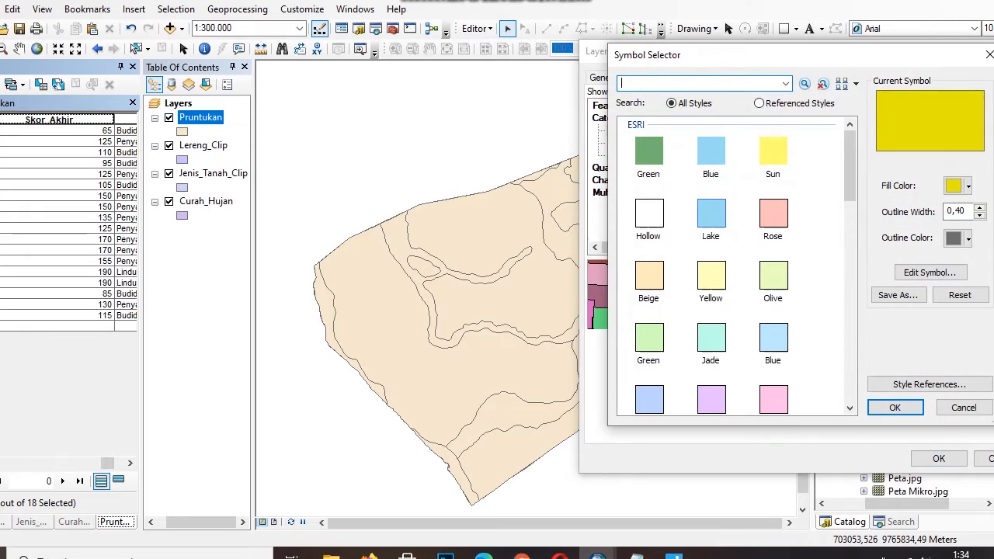
{"action": "left_click", "coordinate": [649, 152]}
{"action": "left_click", "coordinate": [968, 238]}
{"action": "left_click", "coordinate": [945, 261]}
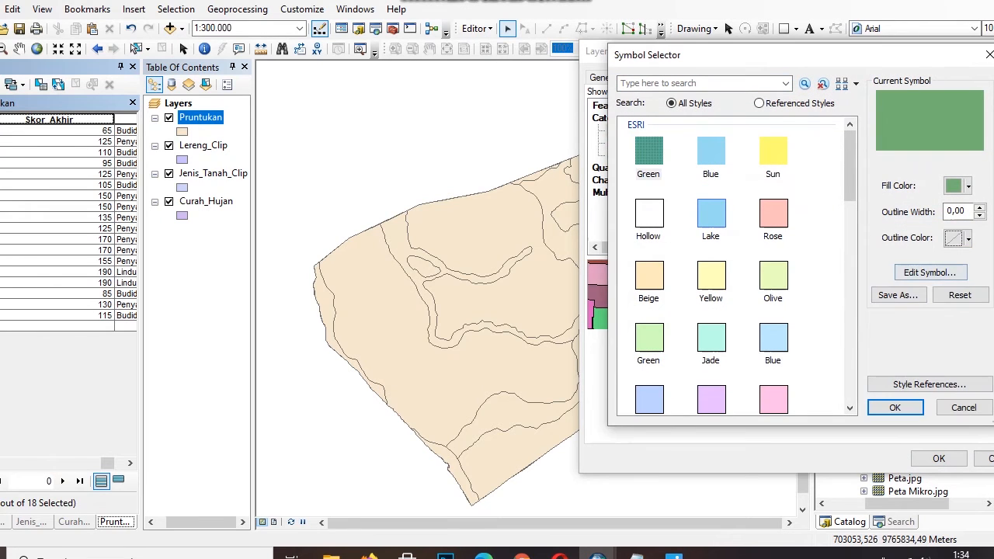
{"action": "left_click", "coordinate": [895, 406]}
- Give the Penyangga class the Rose preset symbol with no outline colour and apply the symbology to the layer
{"action": "left_click", "coordinate": [712, 233]}
{"action": "double_click", "coordinate": [752, 233]}
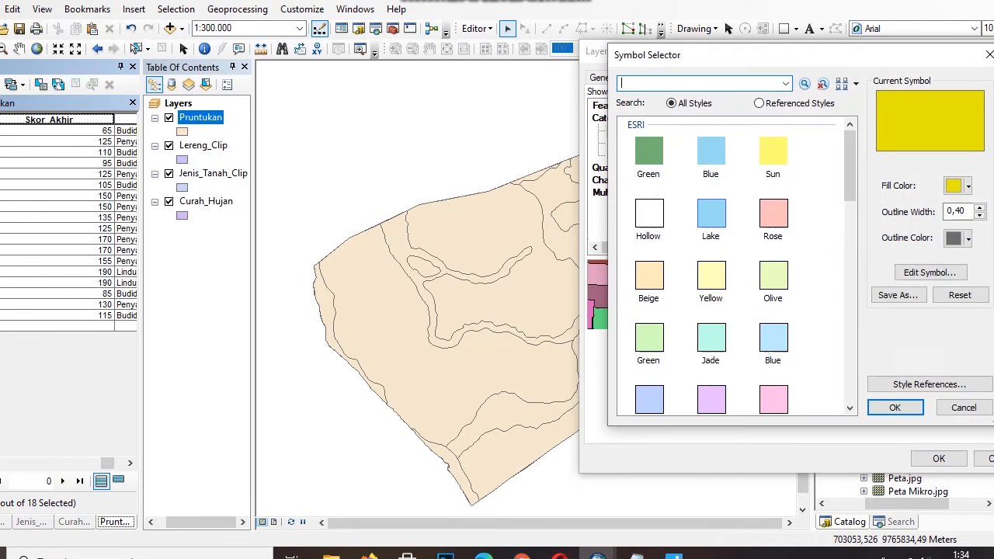
{"action": "left_click", "coordinate": [773, 218]}
{"action": "left_click", "coordinate": [969, 238]}
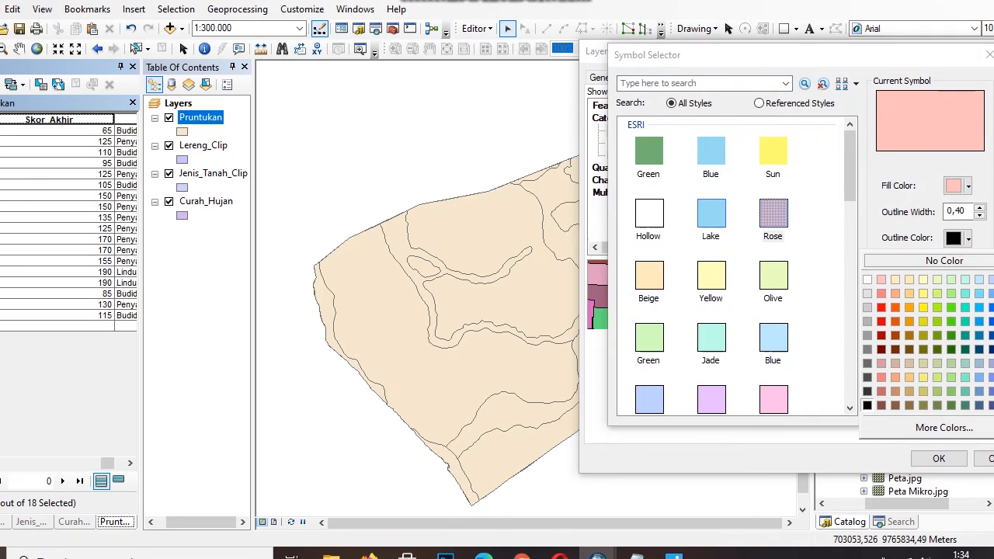
{"action": "left_click", "coordinate": [932, 259]}
{"action": "left_click", "coordinate": [895, 407]}
{"action": "left_click", "coordinate": [939, 458]}
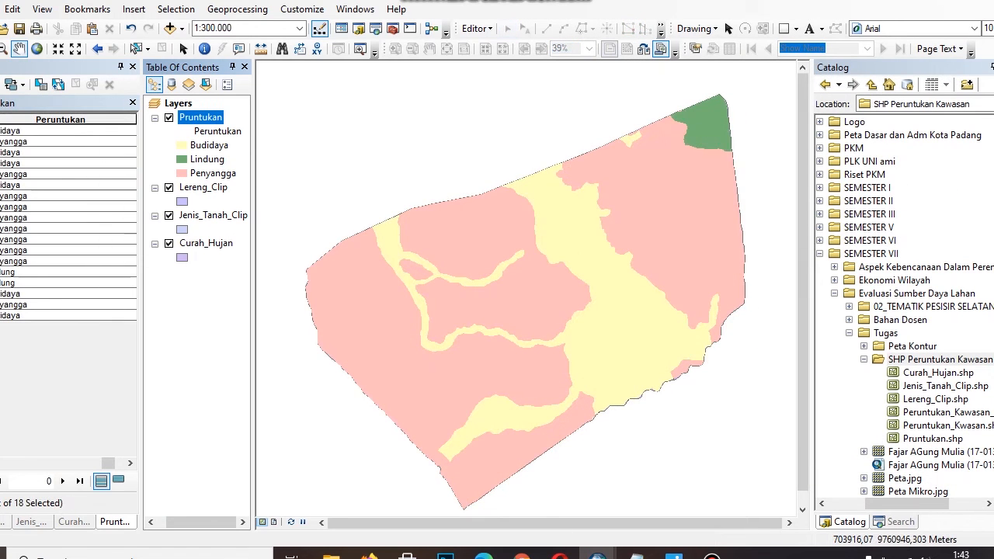
- Use Peruntukan as the Pruntukan layer's label field, with labels always horizontal and duplicates removed
{"action": "right_click", "coordinate": [201, 117]}
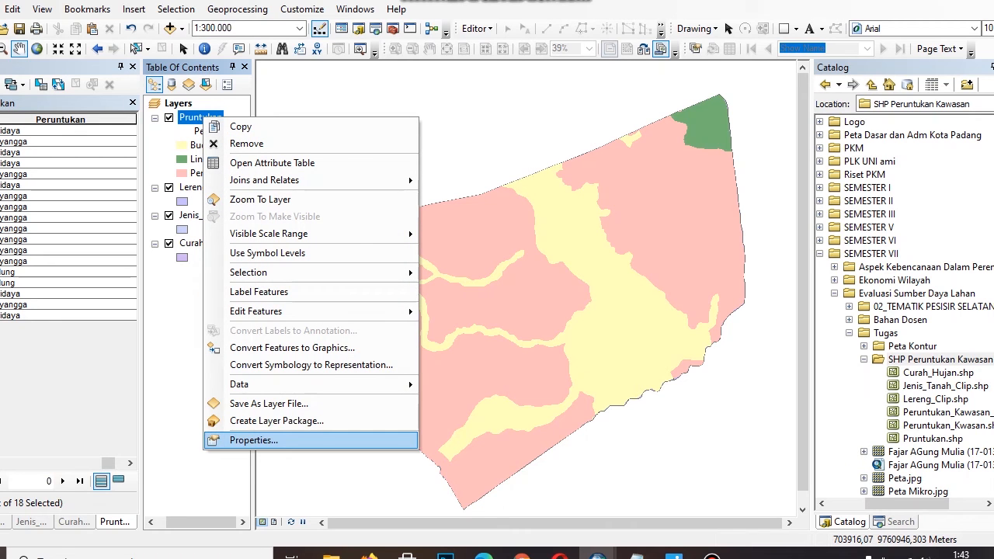
{"action": "left_click", "coordinate": [326, 440]}
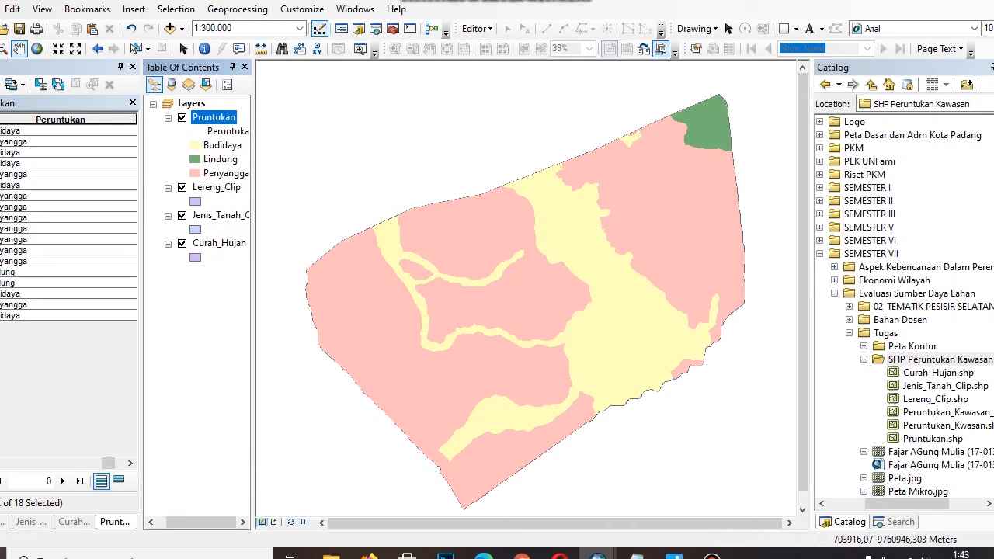
{"action": "left_click_drag", "start_coordinate": [349, 56], "coordinate": [597, 49]}
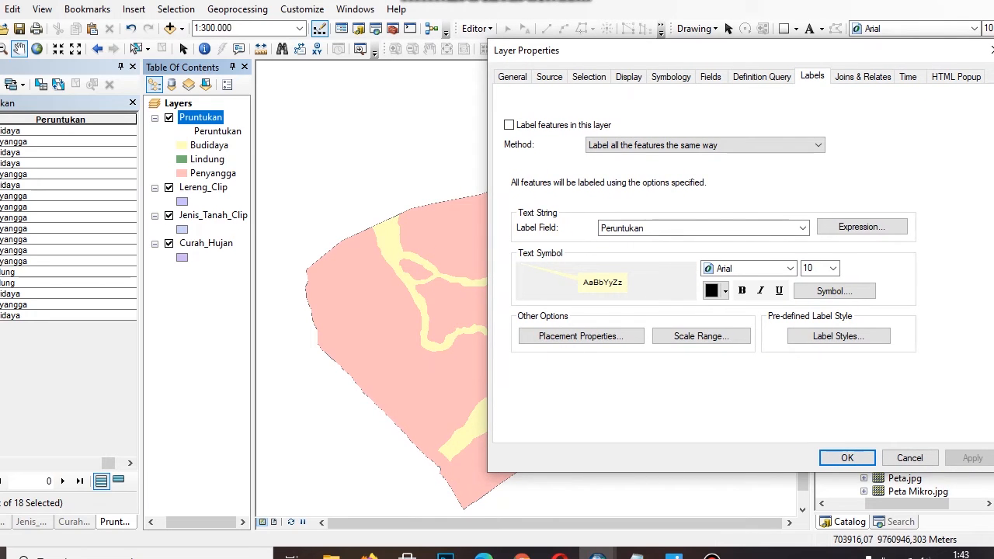
{"action": "left_click", "coordinate": [803, 229]}
{"action": "left_click", "coordinate": [803, 228]}
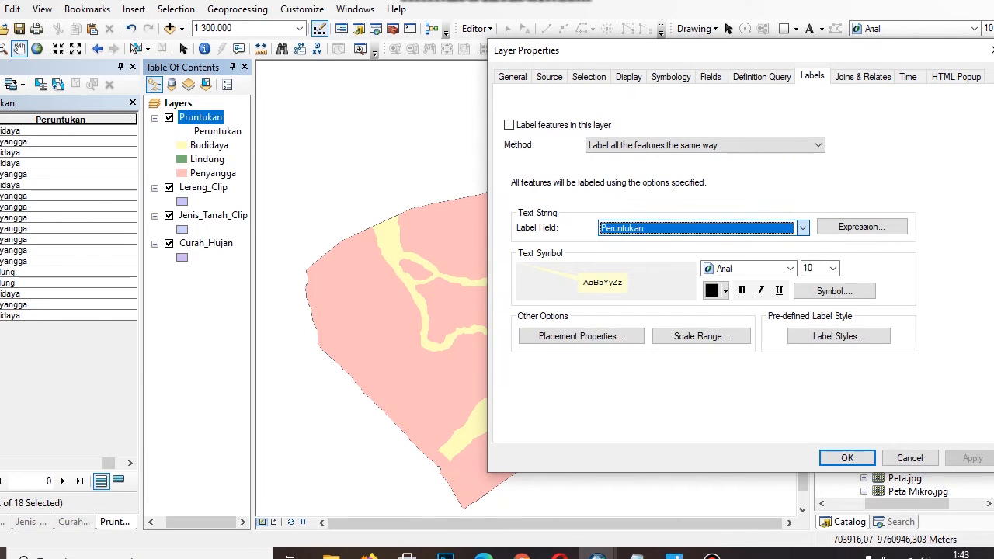
{"action": "left_click", "coordinate": [582, 336]}
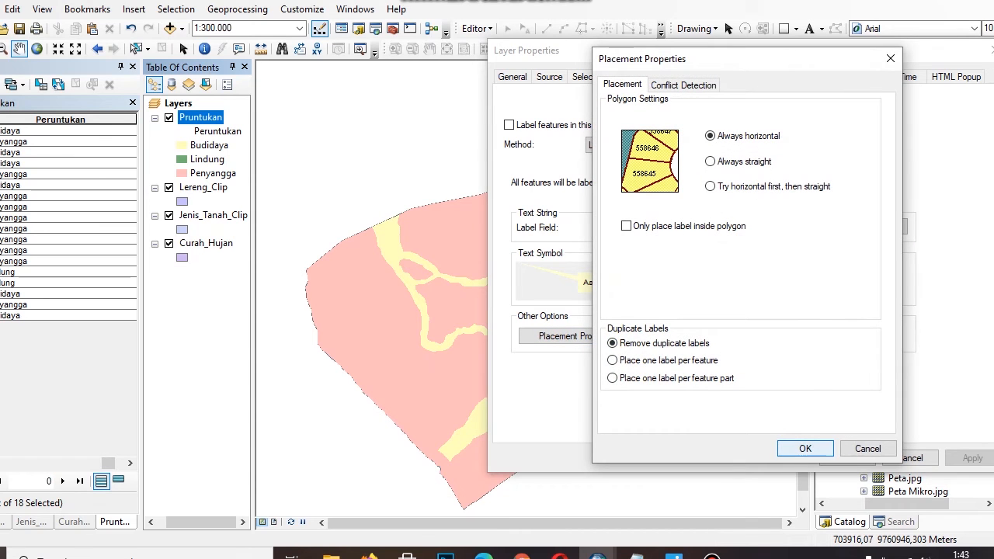
{"action": "key", "text": "Return"}
- Set the label font size to 8 and turn on feature labels for the Pruntukan layer
{"action": "left_click", "coordinate": [833, 269]}
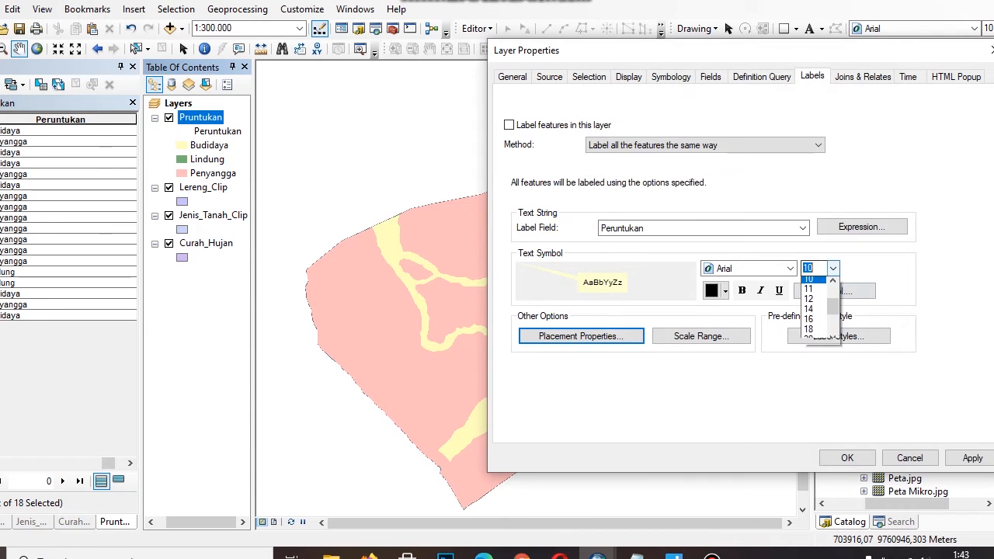
{"action": "scroll", "coordinate": [814, 318], "scroll_direction": "up", "scroll_amount": 1}
{"action": "left_click", "coordinate": [808, 292]}
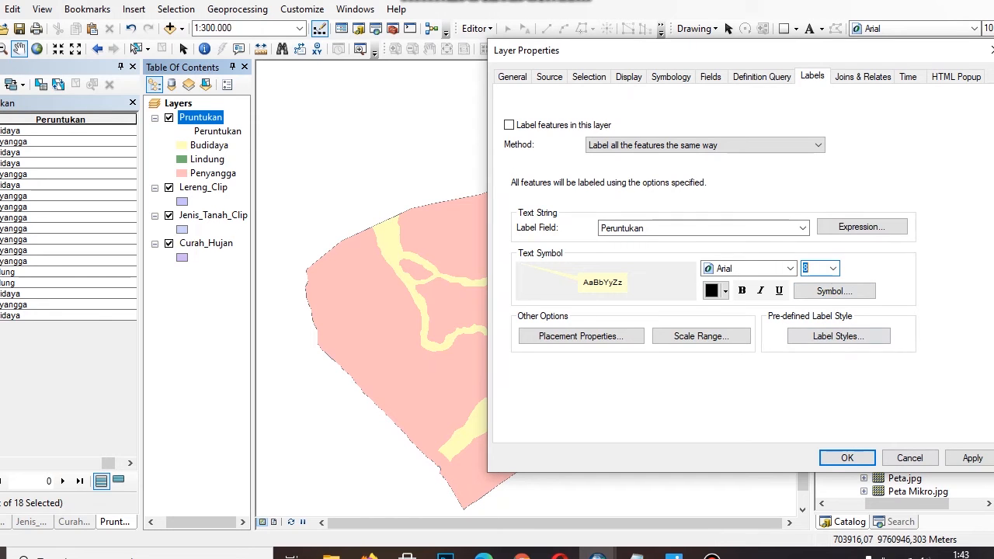
{"action": "left_click", "coordinate": [972, 457]}
{"action": "left_click", "coordinate": [848, 457]}
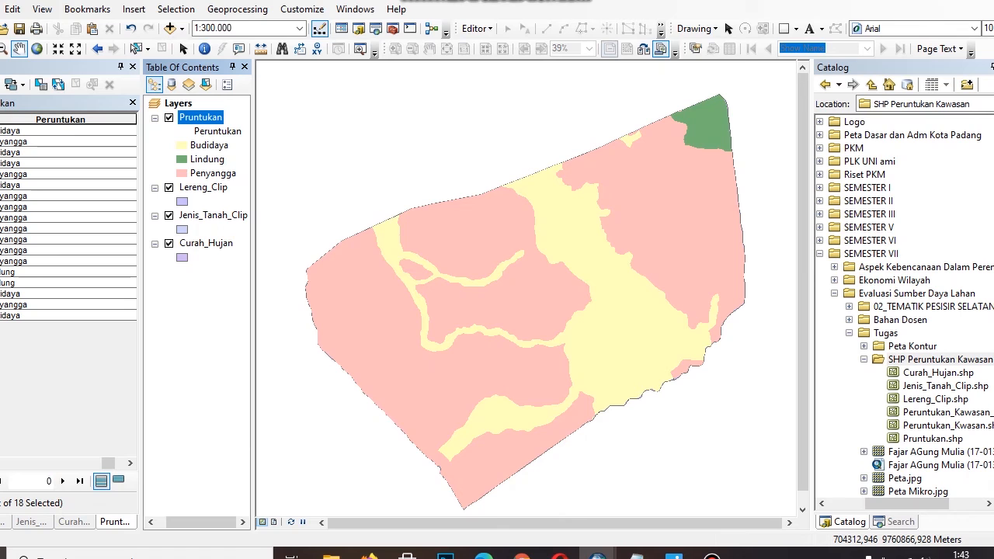
{"action": "right_click", "coordinate": [200, 117]}
{"action": "left_click", "coordinate": [256, 291]}
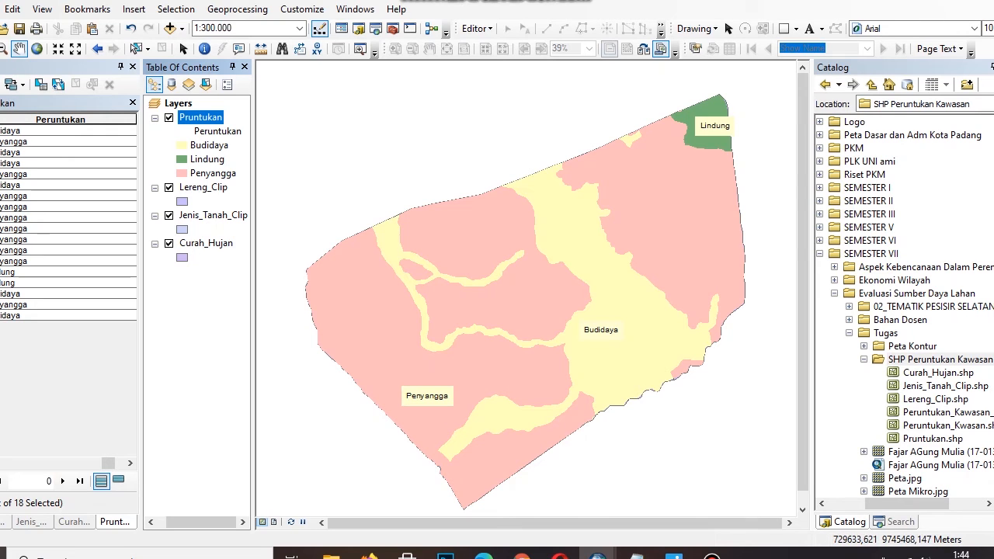
- Calculate the Luas field of the Pruntukan table as polygon area in hectares, using the data source's coordinate system
{"action": "left_click_drag", "start_coordinate": [109, 463], "coordinate": [118, 463]}
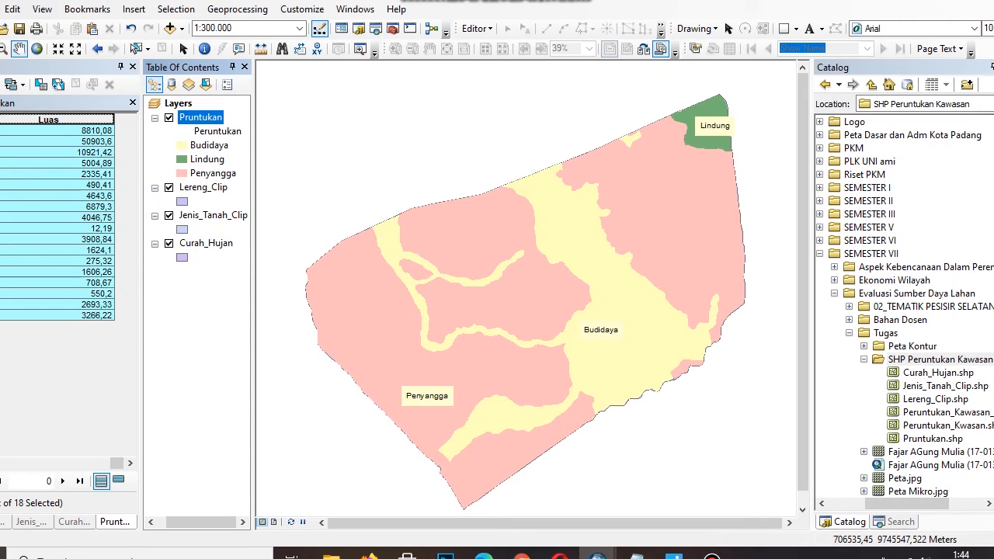
{"action": "right_click", "coordinate": [79, 119]}
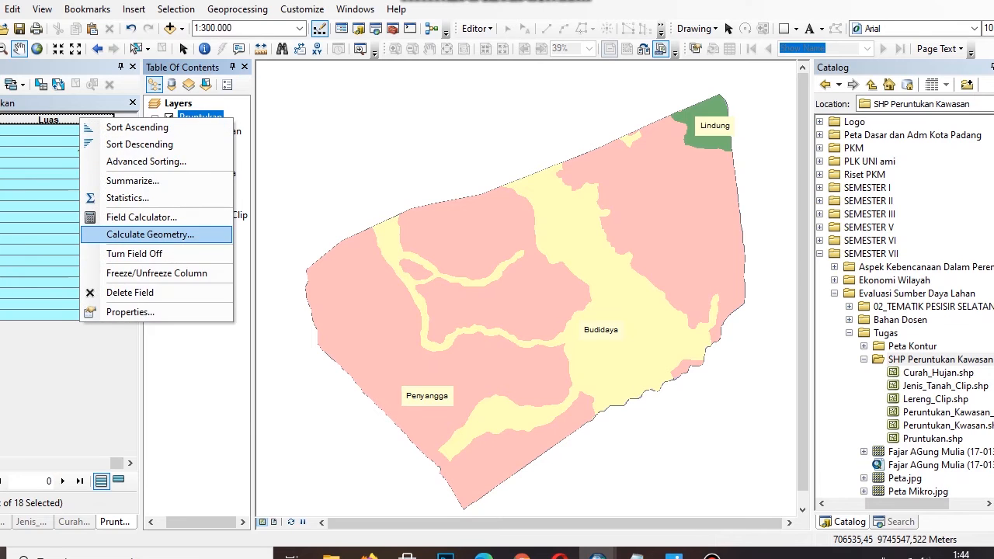
{"action": "left_click", "coordinate": [125, 236]}
{"action": "left_click", "coordinate": [464, 304]}
{"action": "left_click", "coordinate": [648, 308]}
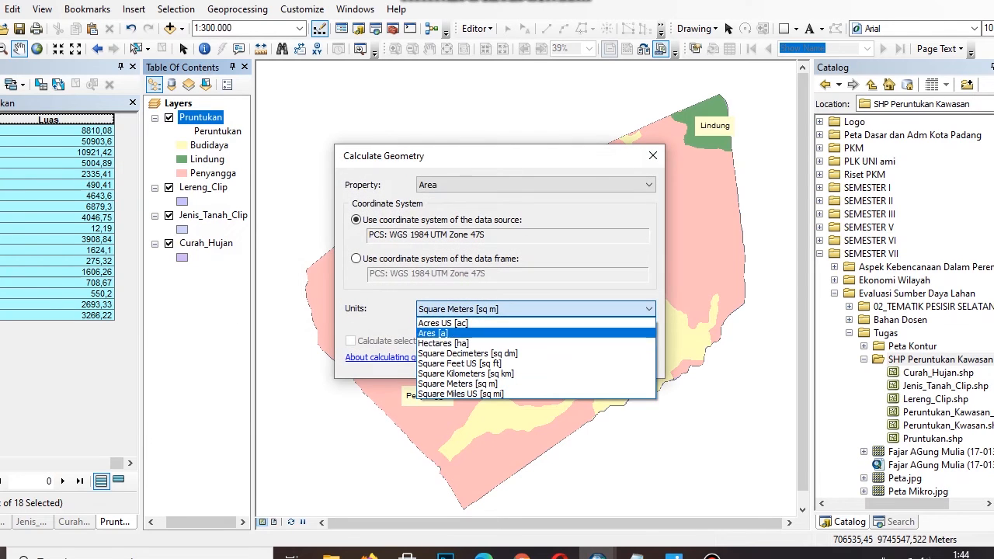
{"action": "left_click", "coordinate": [439, 340]}
{"action": "left_click", "coordinate": [562, 361]}
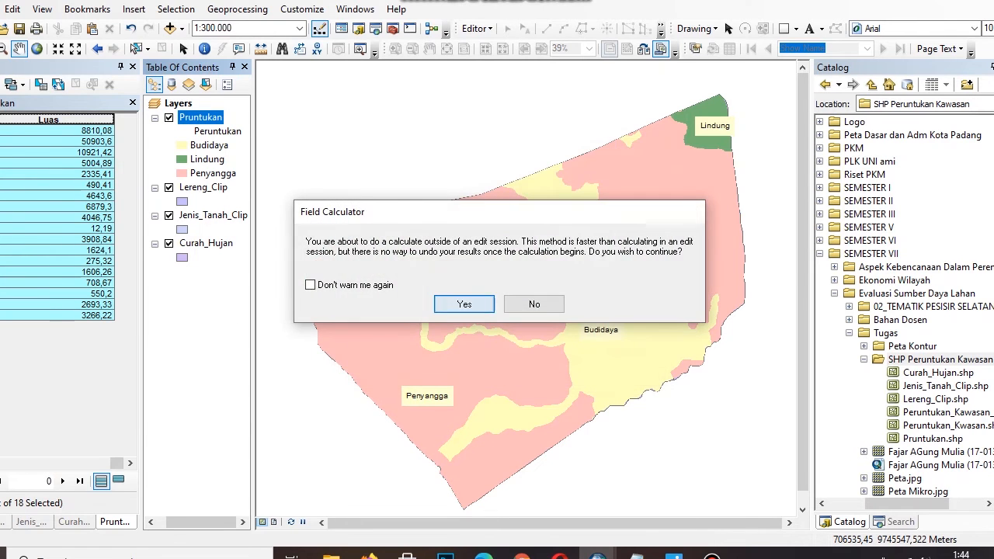
{"action": "left_click", "coordinate": [464, 304]}
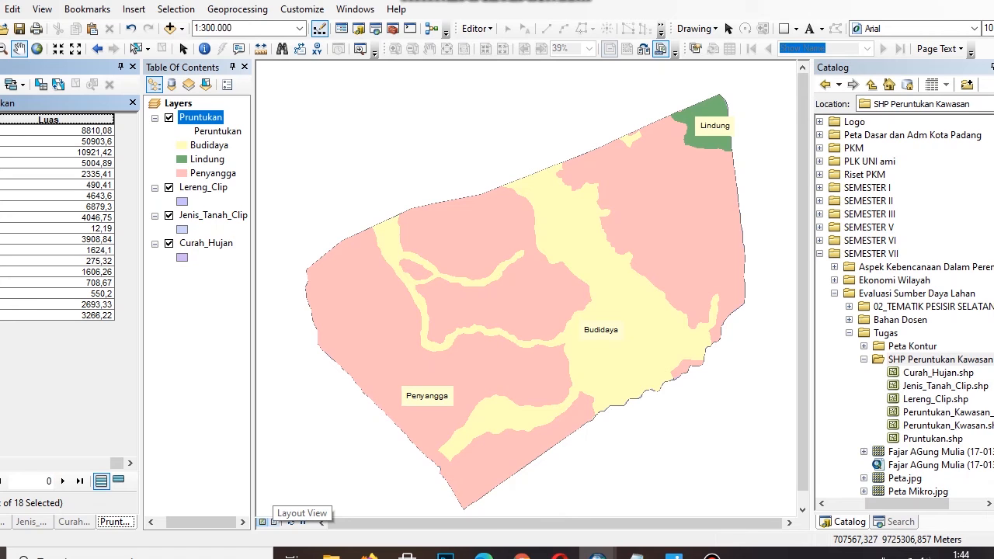
- Switch the map to layout view and check its page and print setup without changing it
{"action": "left_click", "coordinate": [274, 522]}
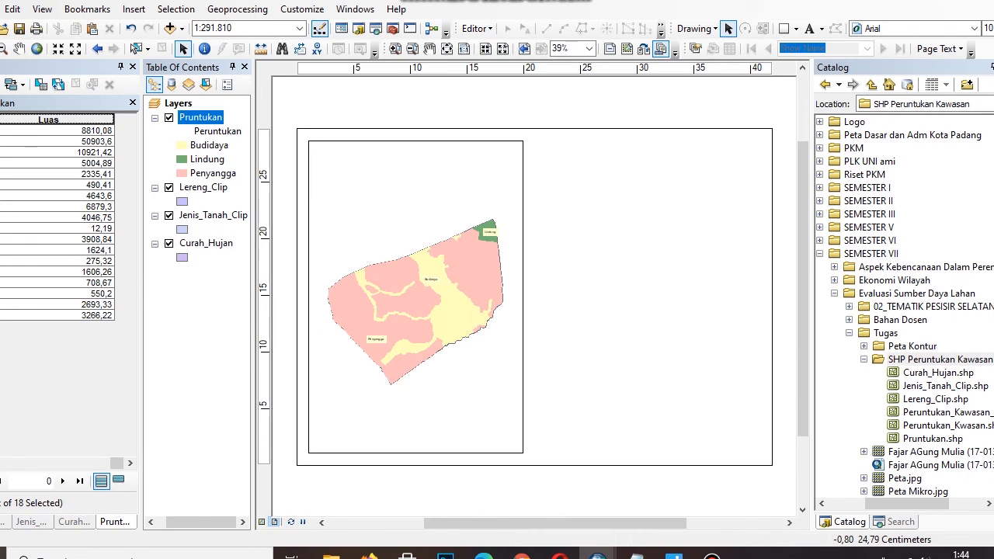
{"action": "left_click", "coordinate": [3, 8]}
{"action": "left_click", "coordinate": [39, 187]}
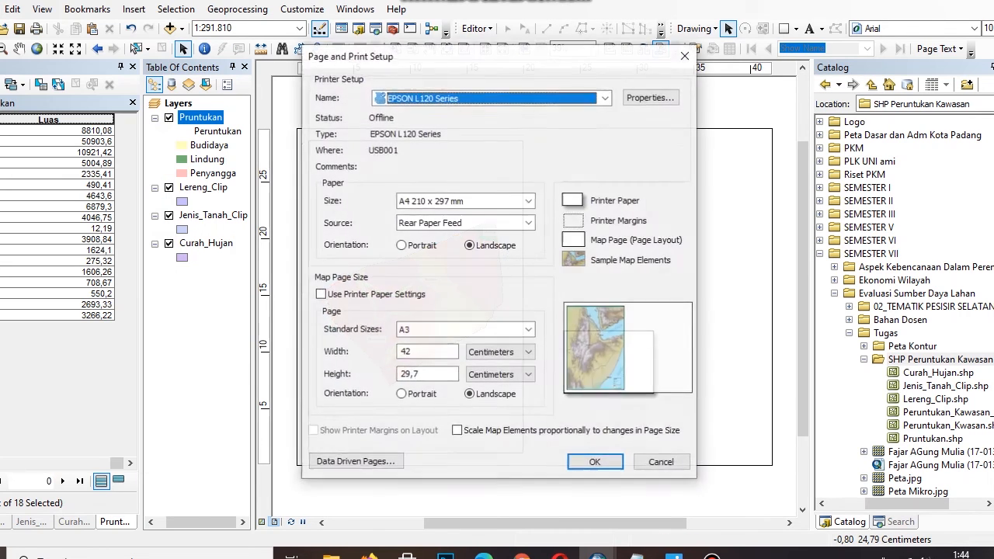
{"action": "key", "text": "Escape"}
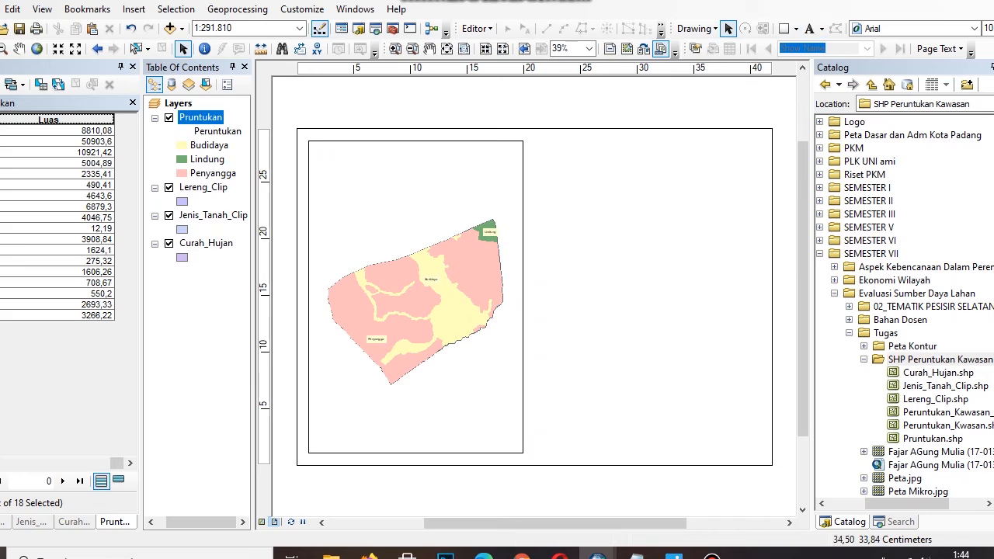
- Switch to the other ArcMap window with the prepared layout and examine its title block, inset map and legend
{"action": "mouse_move", "coordinate": [597, 553]}
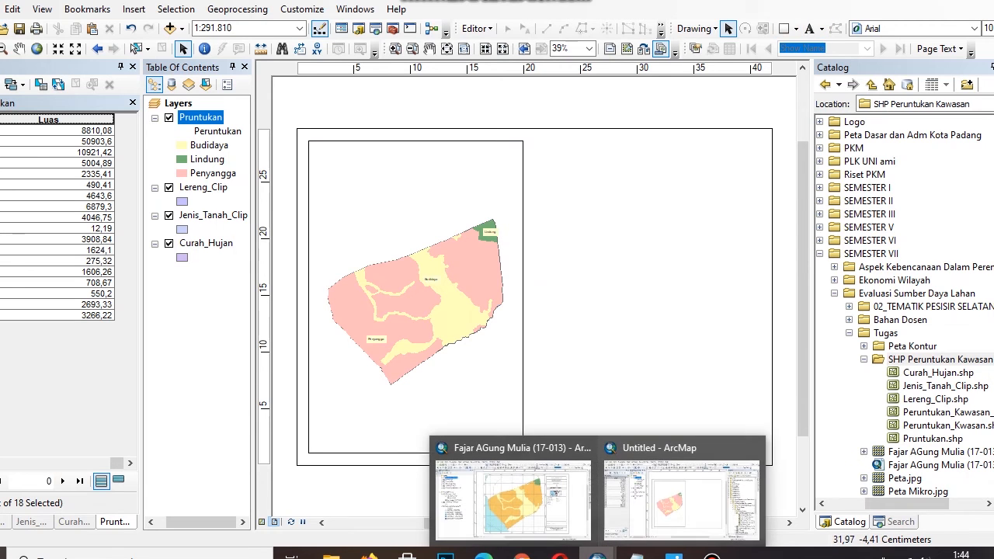
{"action": "mouse_move", "coordinate": [511, 497]}
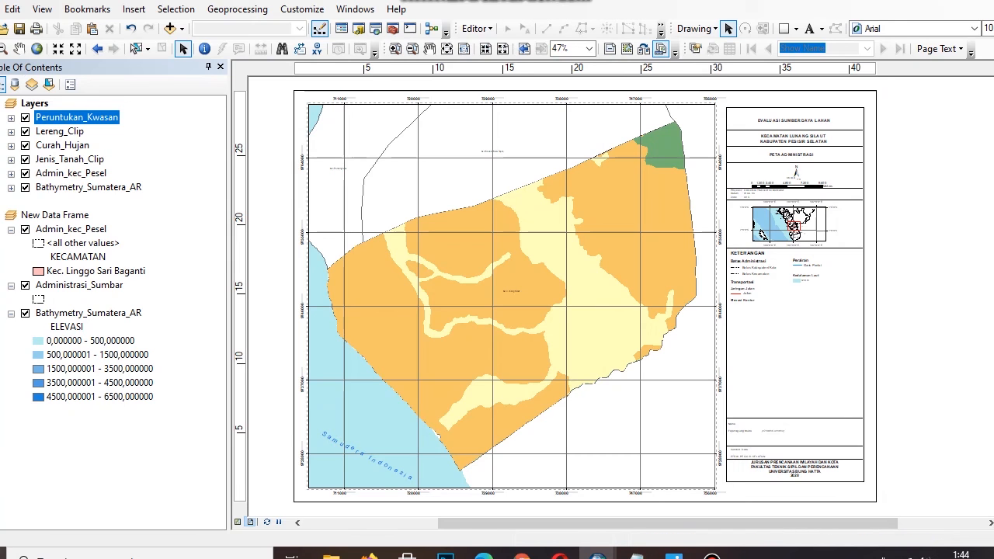
{"action": "scroll", "coordinate": [858, 83], "scroll_direction": "down", "scroll_amount": 5}
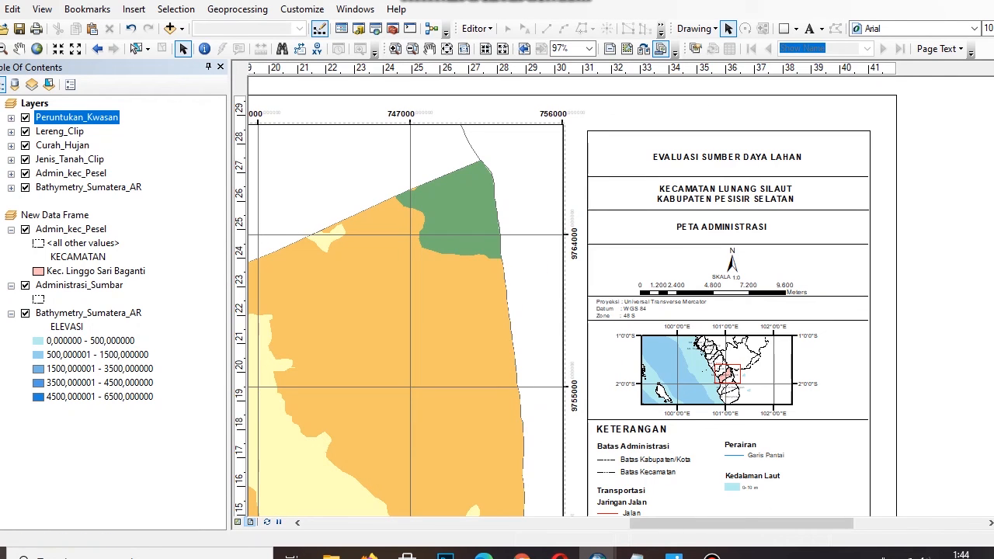
{"action": "scroll", "coordinate": [864, 225], "scroll_direction": "down", "scroll_amount": 5}
{"action": "scroll", "coordinate": [864, 225], "scroll_direction": "up", "scroll_amount": 10}
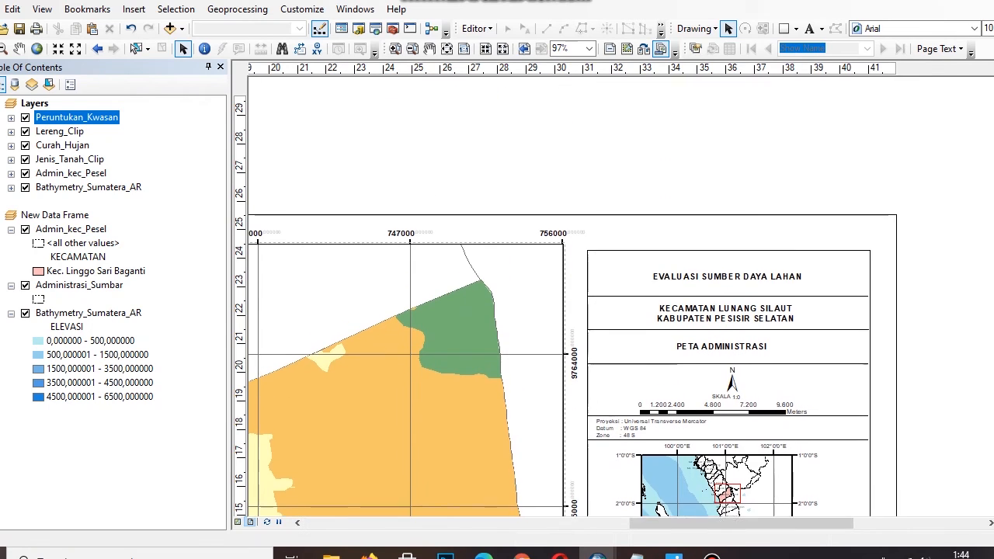
{"action": "scroll", "coordinate": [863, 225], "scroll_direction": "down", "scroll_amount": 5}
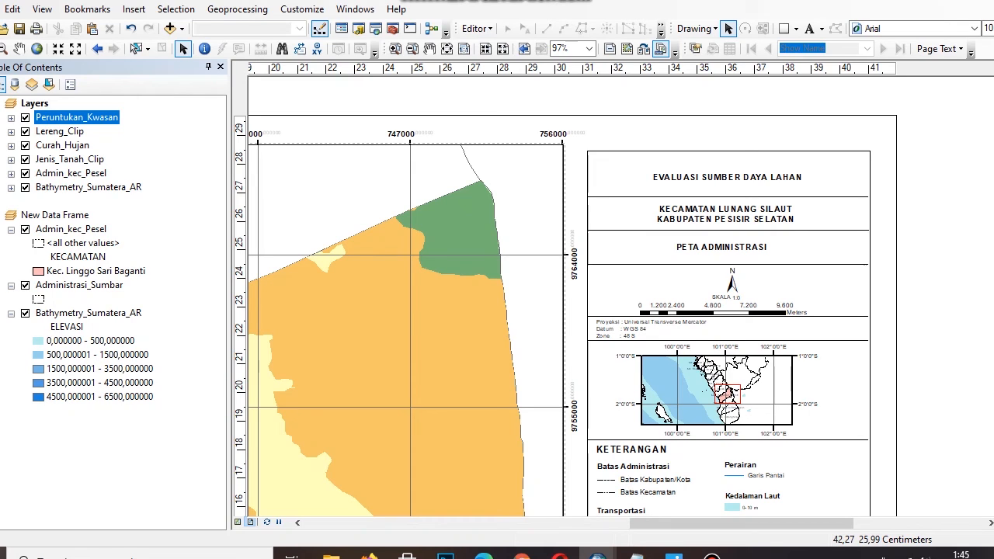
- Change the PETA ADMINISTRASI title in the layout to PETA PERUNTUKAN KAWASAN
{"action": "double_click", "coordinate": [747, 248]}
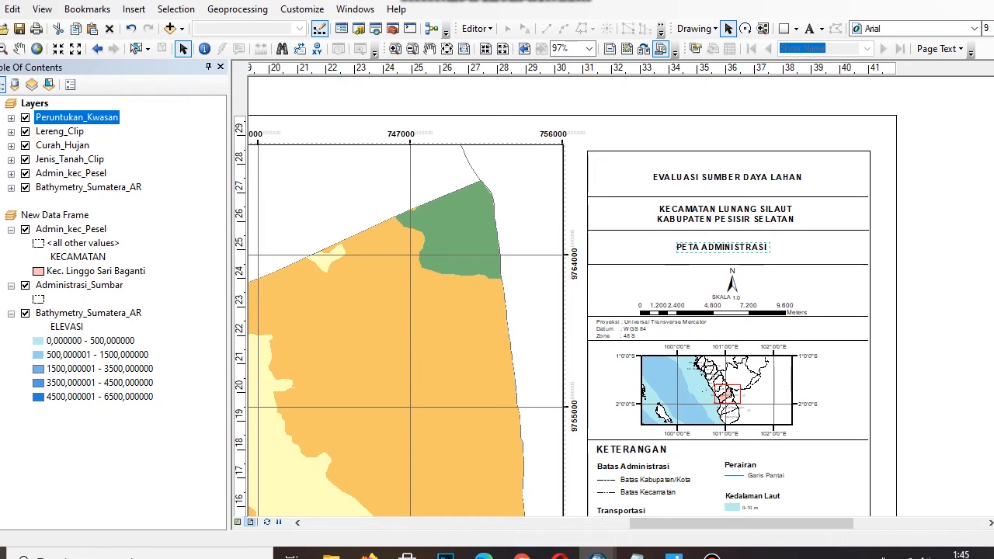
{"action": "left_click_drag", "start_coordinate": [458, 182], "coordinate": [387, 181]}
{"action": "key", "text": "shift+Right"}
{"action": "key", "text": "shift+Right"}
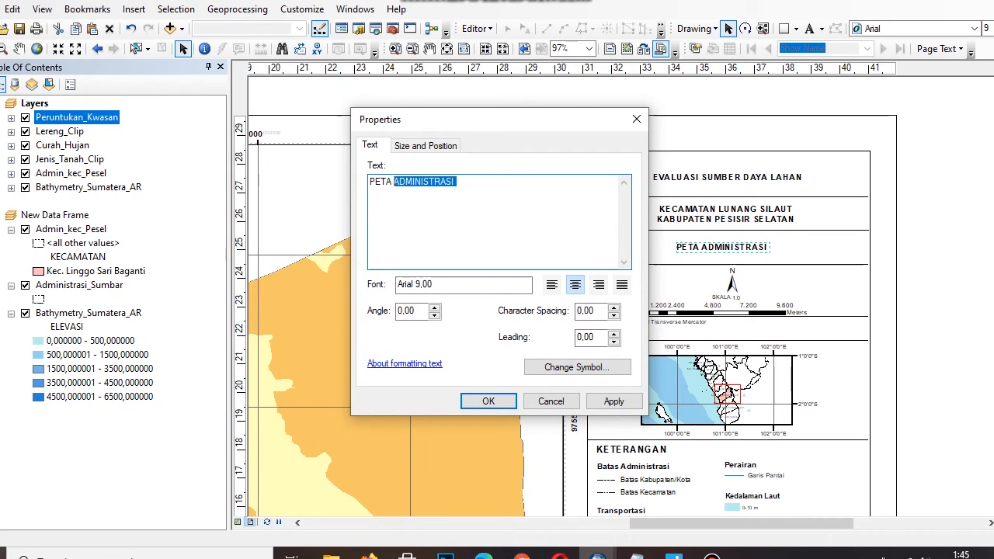
{"action": "type", "text": "PERUNTUK"}
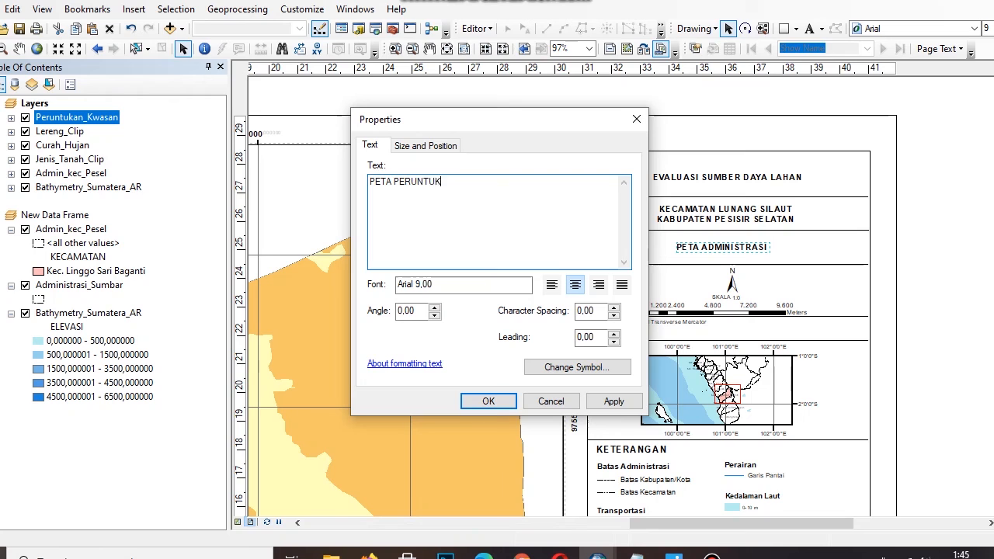
{"action": "type", "text": "AN KAWASAN"}
{"action": "left_click", "coordinate": [489, 401]}
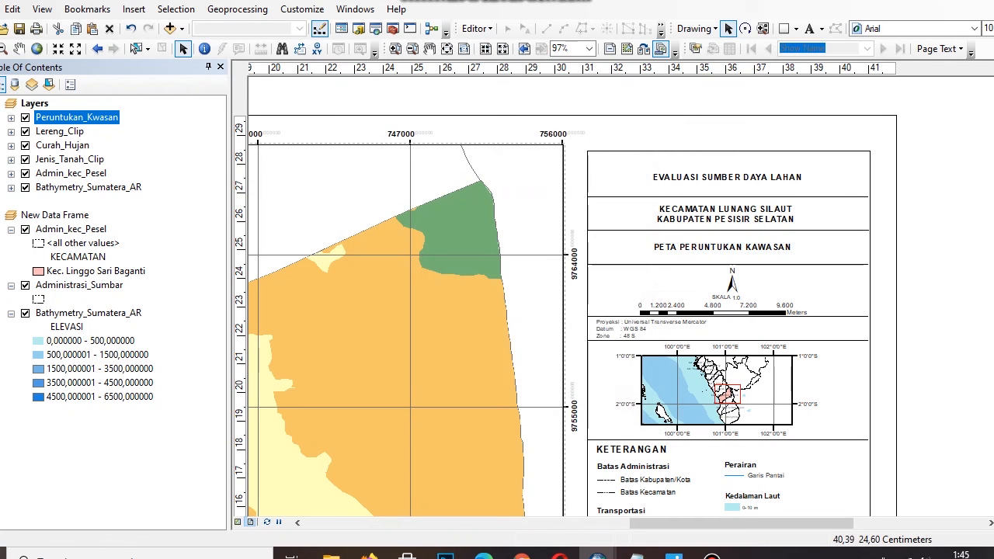
- Review the whole layout page and save the map document
{"action": "scroll", "coordinate": [618, 284], "scroll_direction": "up", "scroll_amount": 2}
{"action": "scroll", "coordinate": [903, 248], "scroll_direction": "up", "scroll_amount": 2}
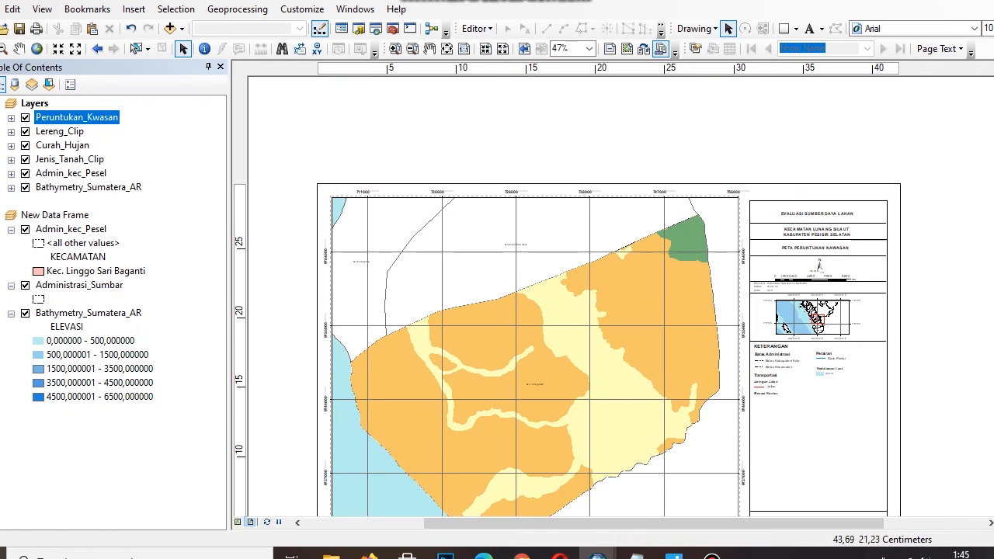
{"action": "left_click_drag", "start_coordinate": [993, 303], "coordinate": [993, 358]}
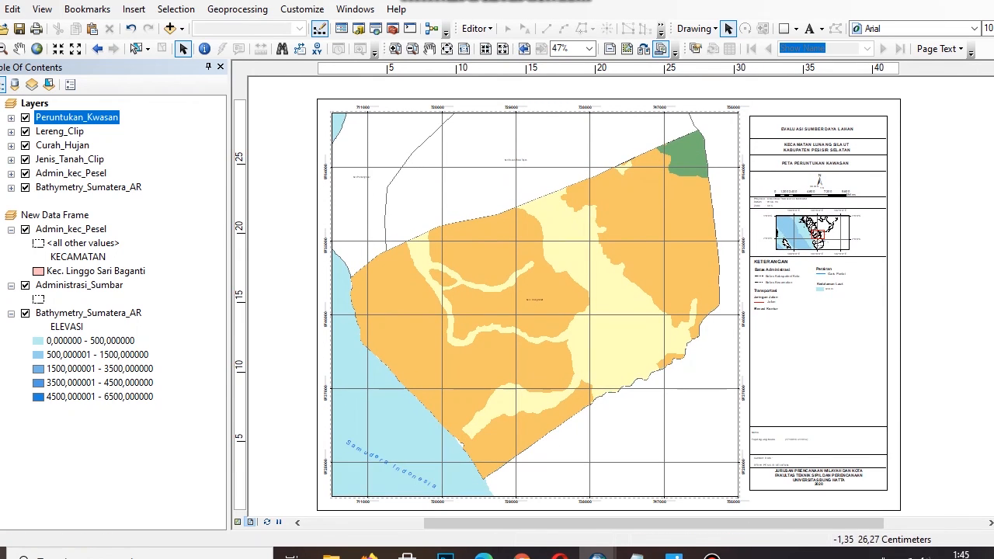
{"action": "left_click", "coordinate": [1, 10]}
{"action": "left_click", "coordinate": [3, 63]}
- Export the layout as a 300 dpi JPEG to the Tugas folder, replacing the existing map image
{"action": "left_click", "coordinate": [2, 10]}
{"action": "left_click", "coordinate": [21, 246]}
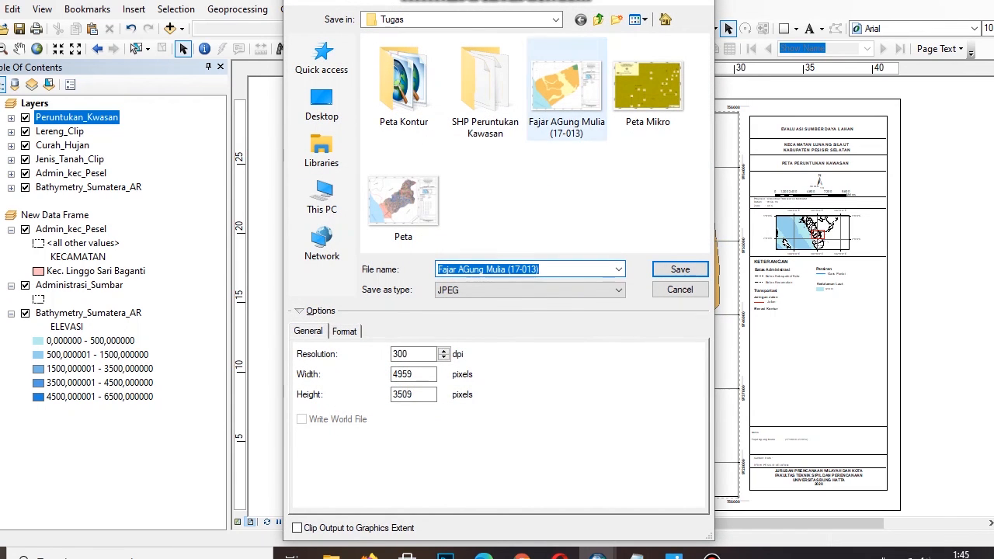
{"action": "left_click", "coordinate": [566, 93]}
{"action": "left_click", "coordinate": [680, 270]}
{"action": "key", "text": "Return"}
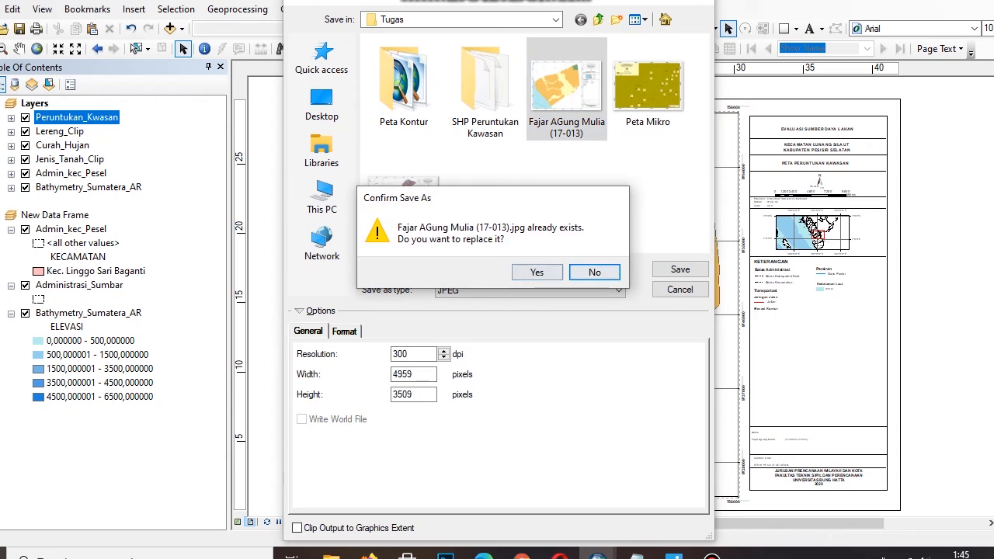
{"action": "key", "text": "Left"}
{"action": "key", "text": "Return"}
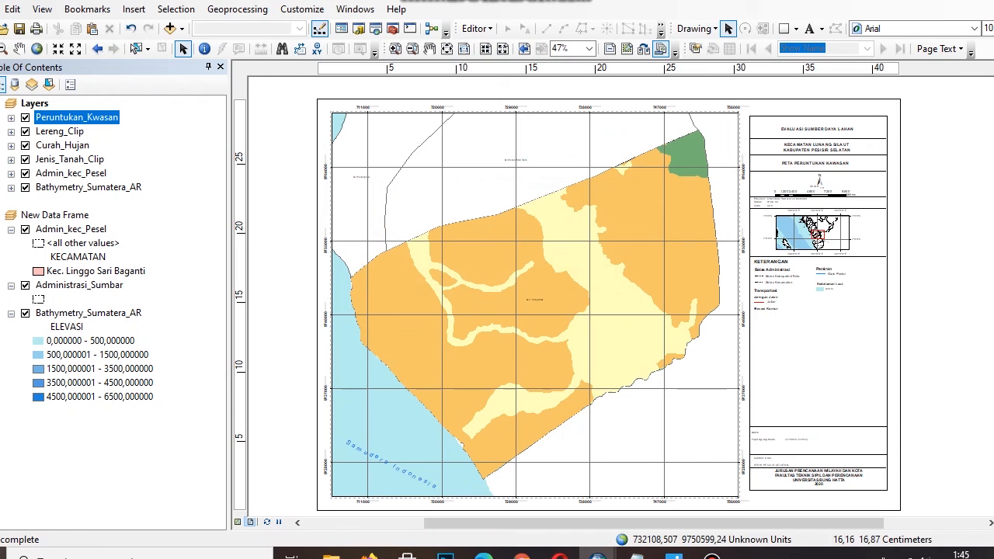